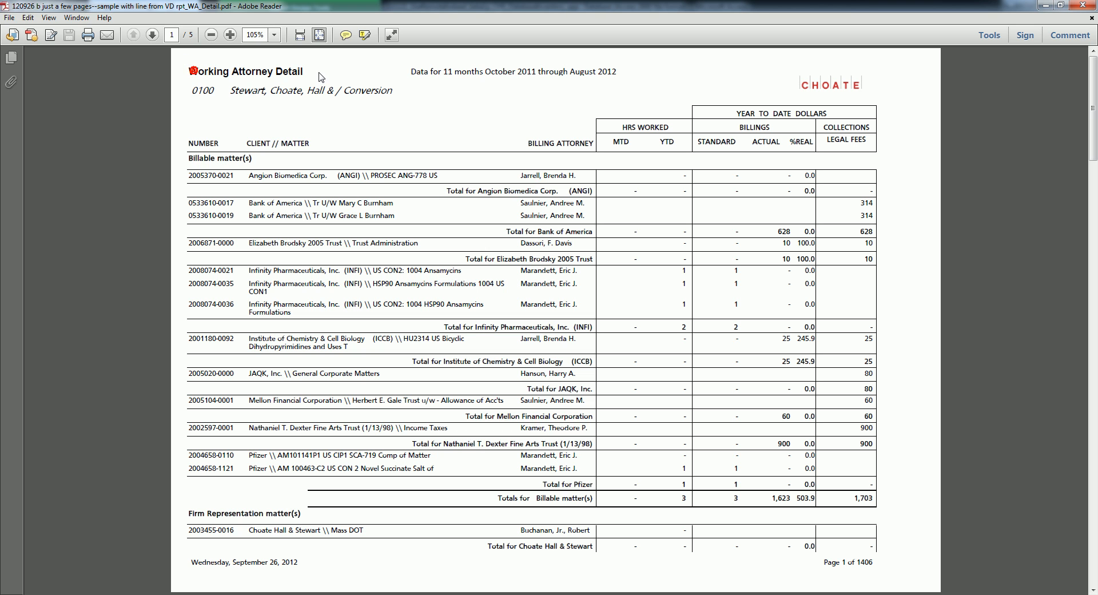
Step: Examine the Working Attorney Detail report's column headings, matter groups, matter numbers, client total lines and Bank of America rows
{"action": "left_click", "coordinate": [190, 143]}
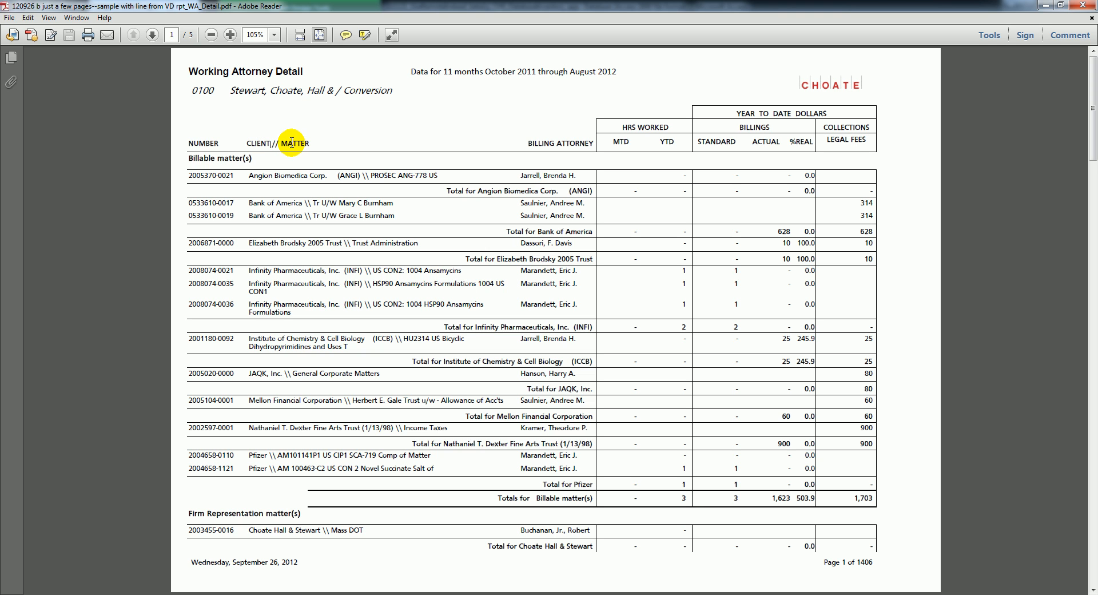
{"action": "left_click", "coordinate": [251, 159]}
{"action": "left_click", "coordinate": [209, 512]}
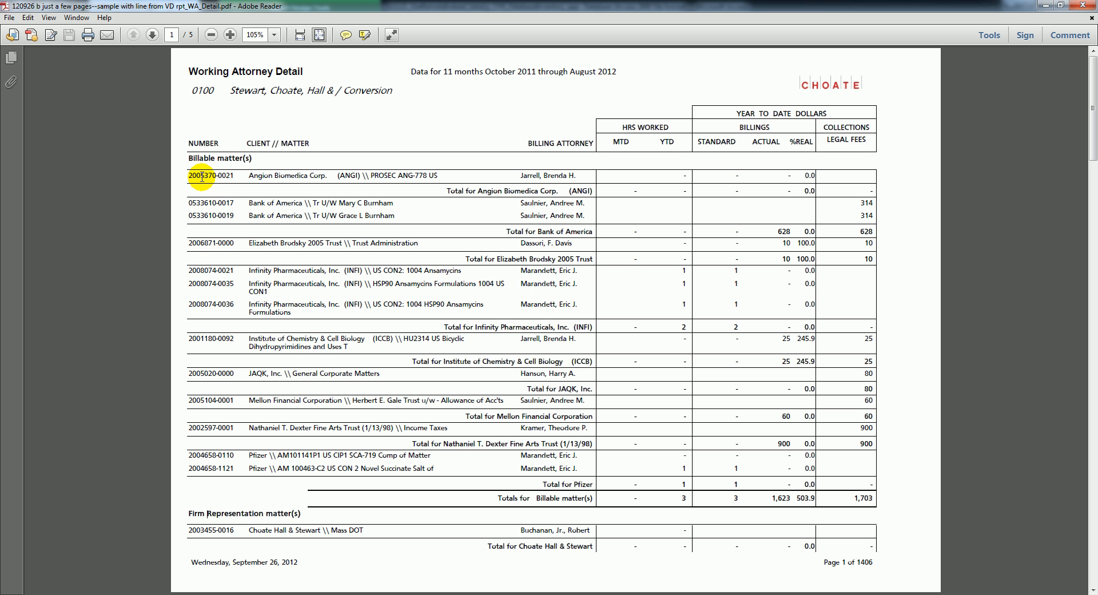
{"action": "left_click", "coordinate": [225, 176]}
{"action": "double_click", "coordinate": [225, 176]}
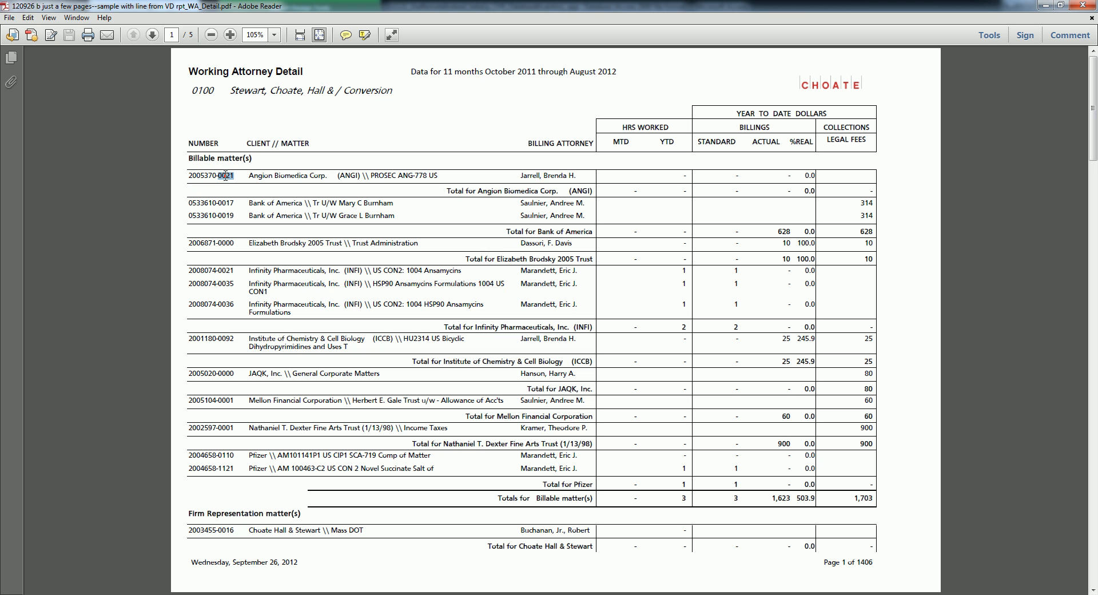
{"action": "double_click", "coordinate": [223, 215]}
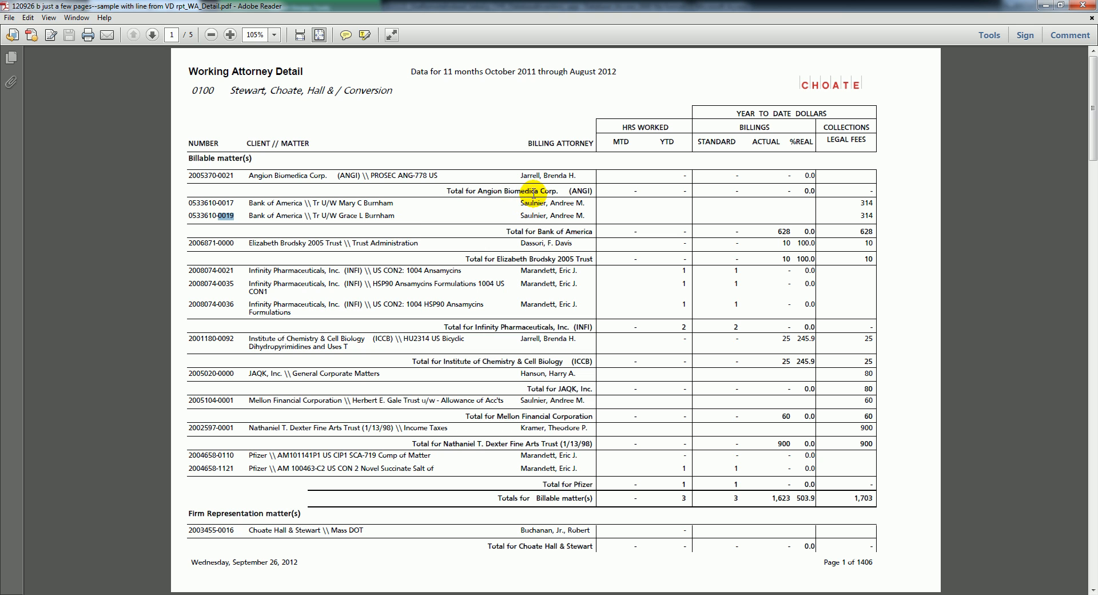
{"action": "left_click", "coordinate": [460, 190]}
{"action": "double_click", "coordinate": [549, 191]}
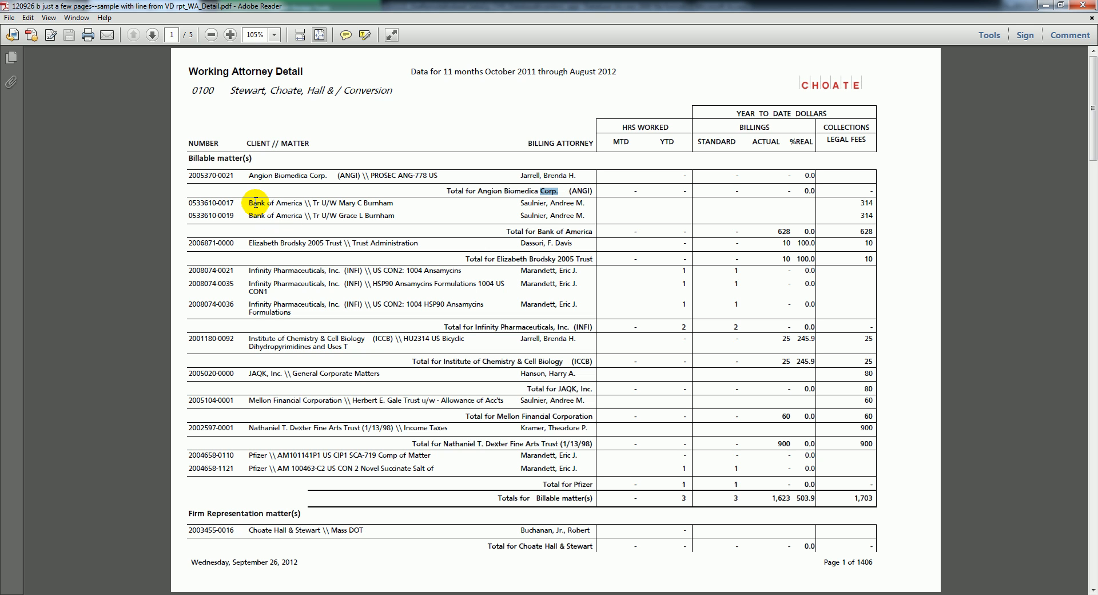
{"action": "triple_click", "coordinate": [190, 201]}
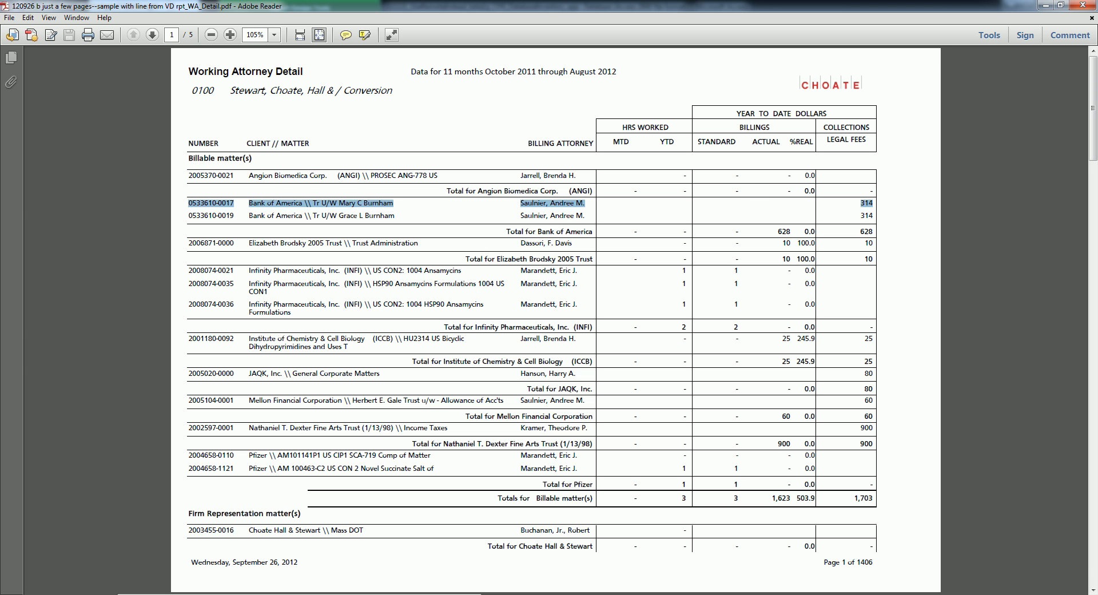
Step: Switch to Microsoft Access and compare the Detail section's matter, client description and billing attorney fields with the Bank of America row in the PDF
{"action": "left_click", "coordinate": [247, 594]}
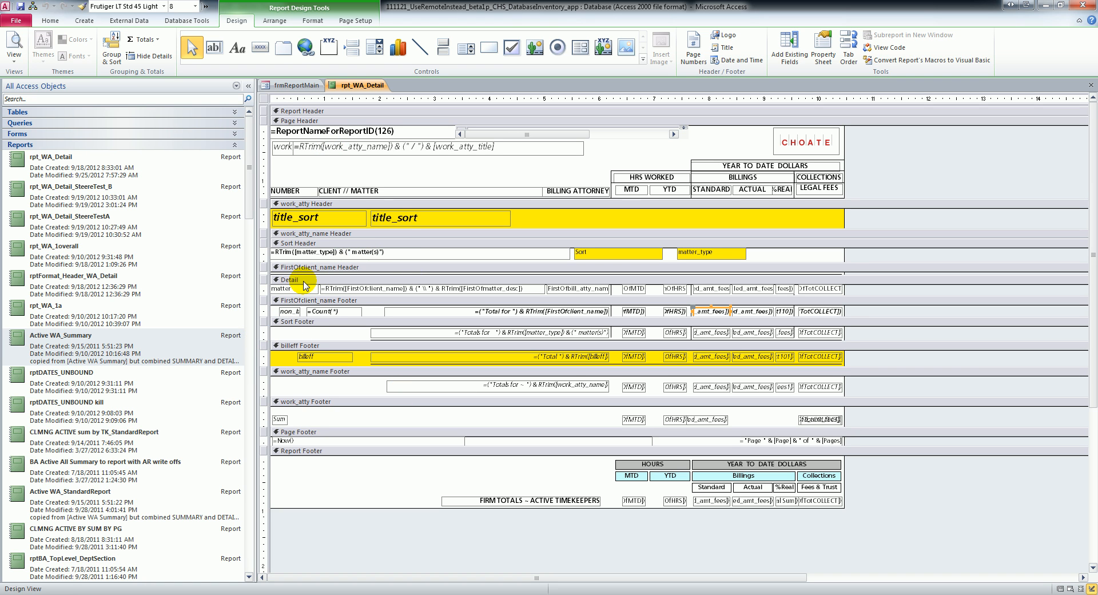
{"action": "left_click", "coordinate": [305, 284]}
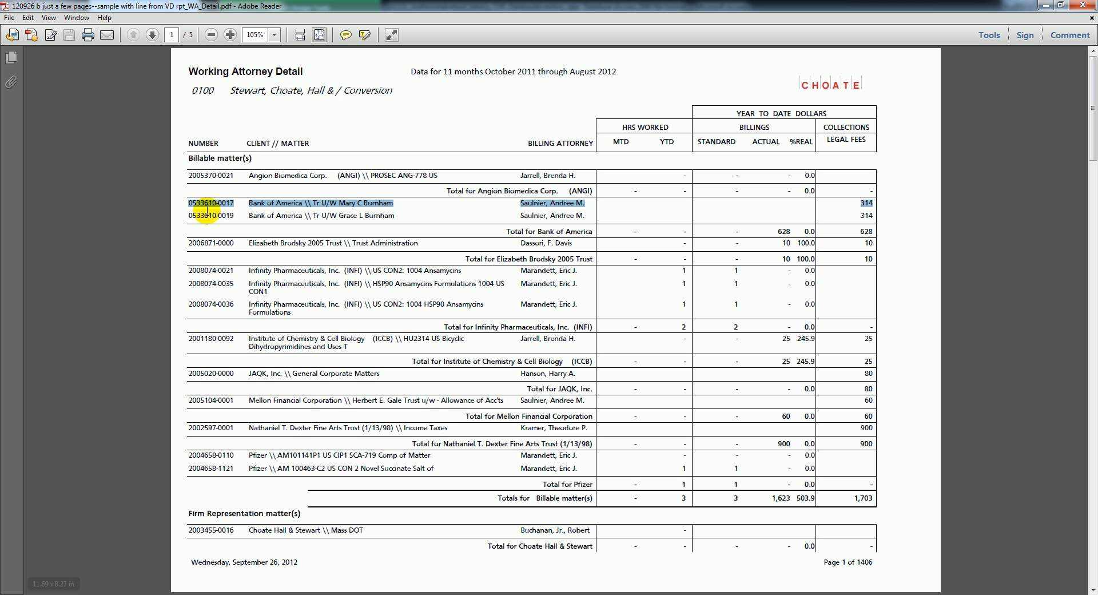
{"action": "left_click", "coordinate": [215, 208]}
{"action": "left_click", "coordinate": [538, 205]}
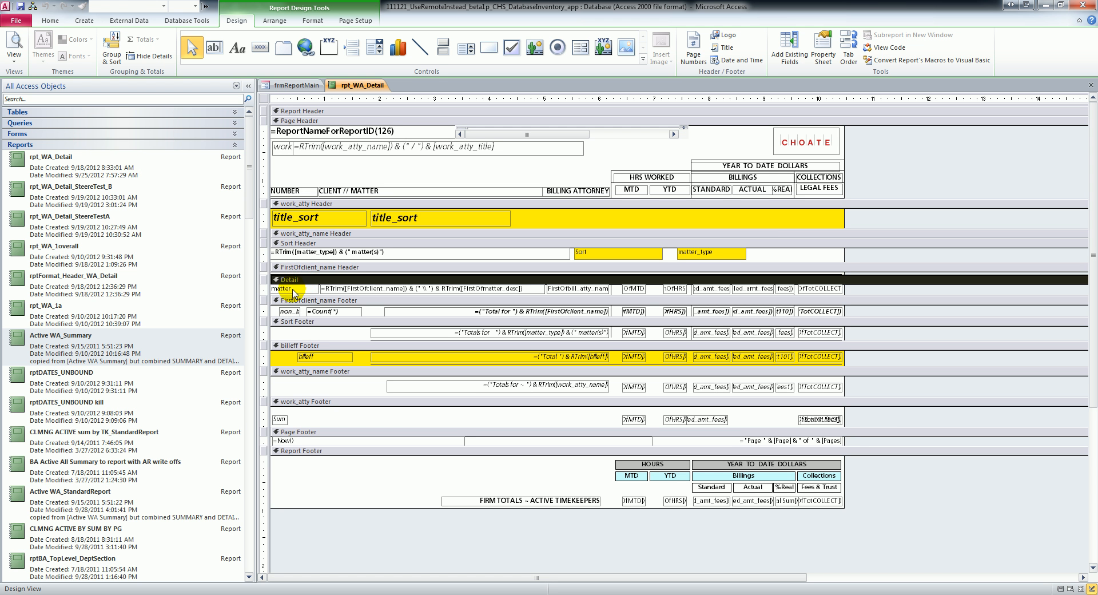
{"action": "left_click", "coordinate": [292, 289]}
{"action": "left_click", "coordinate": [356, 289]}
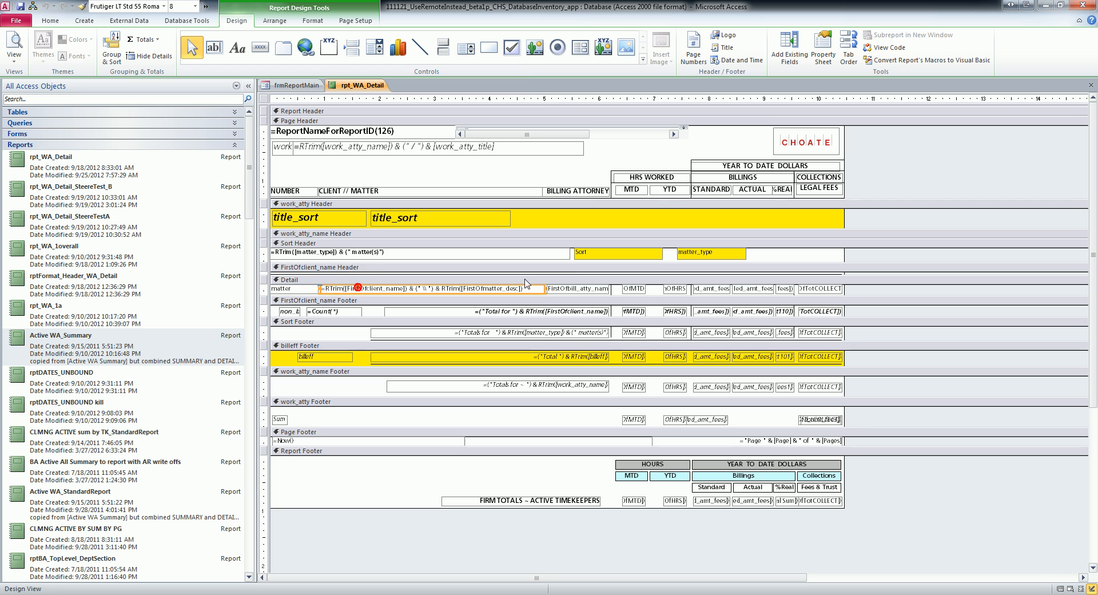
{"action": "left_click", "coordinate": [575, 290]}
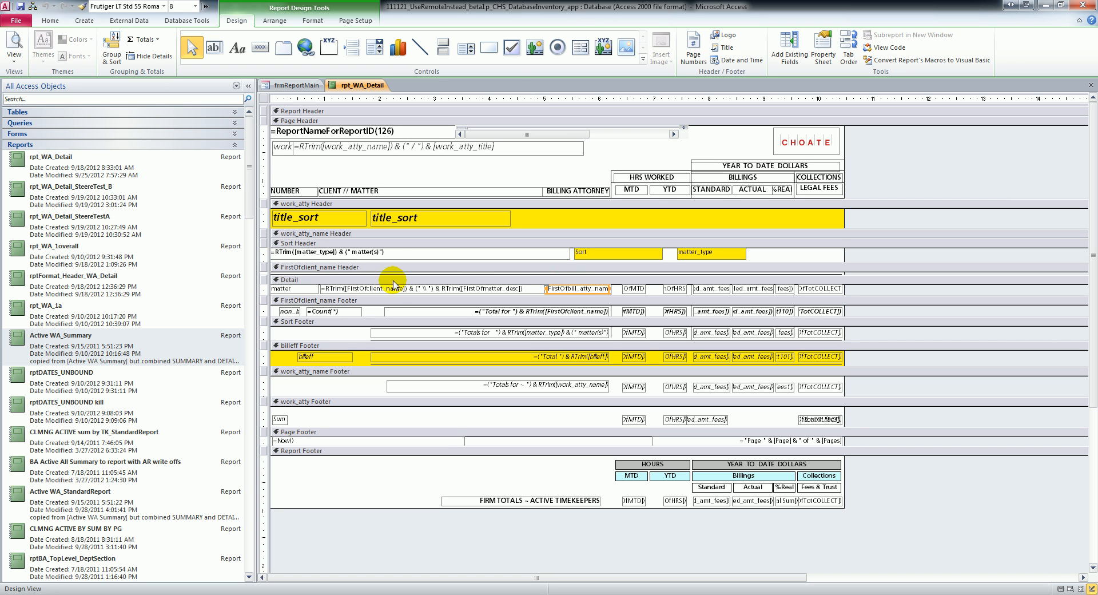
Step: Try narrowing the Detail section's client and matter description box to about the 3.8-inch ruler mark, and undo the resize
{"action": "left_click", "coordinate": [366, 290]}
{"action": "left_click", "coordinate": [366, 290]}
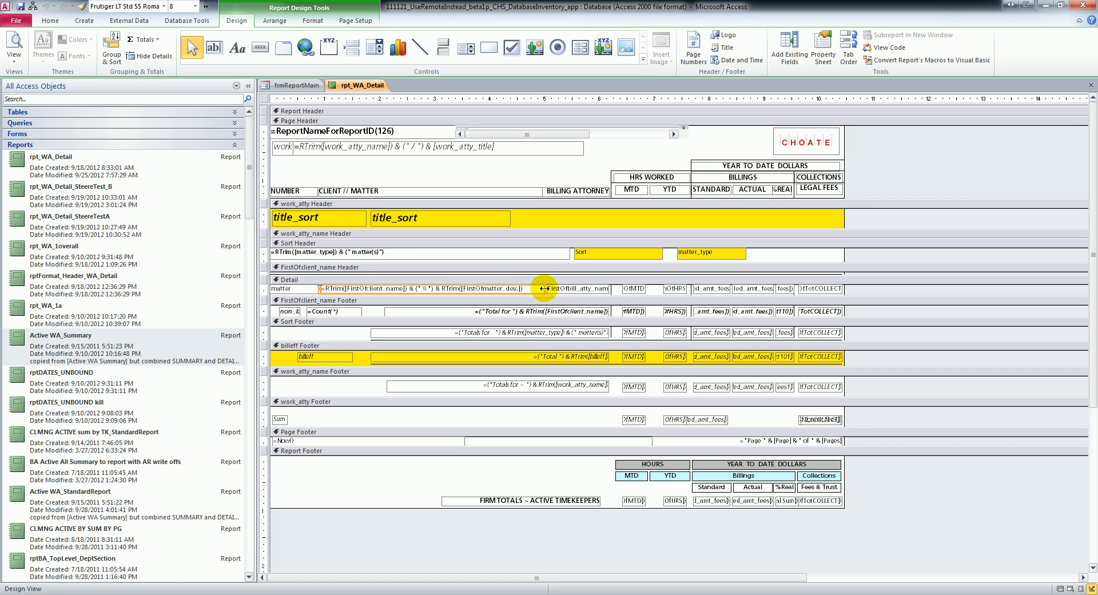
{"action": "left_click_drag", "start_coordinate": [545, 289], "coordinate": [479, 289]}
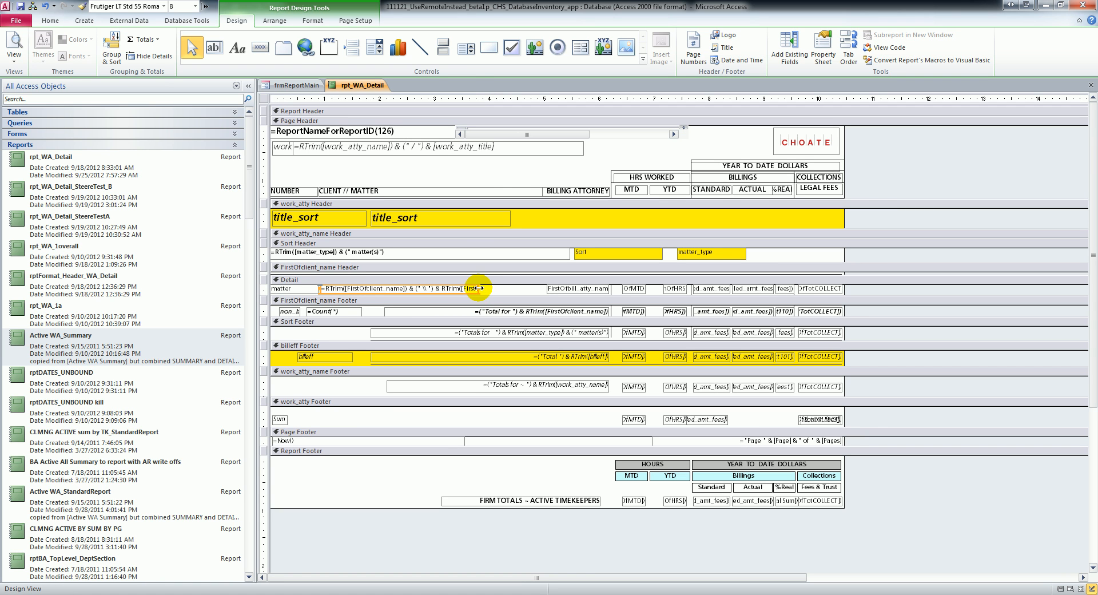
{"action": "key", "text": "ctrl+z"}
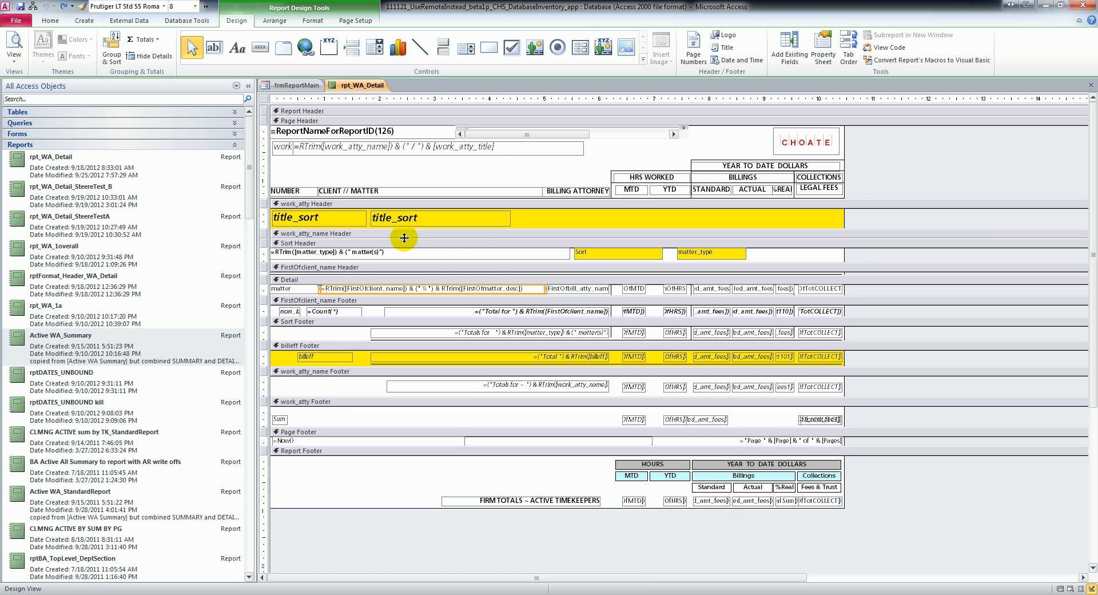
Step: Examine the report's sections in order, from the work_atty_name Header through Detail to the billeff Footer
{"action": "left_click", "coordinate": [356, 236]}
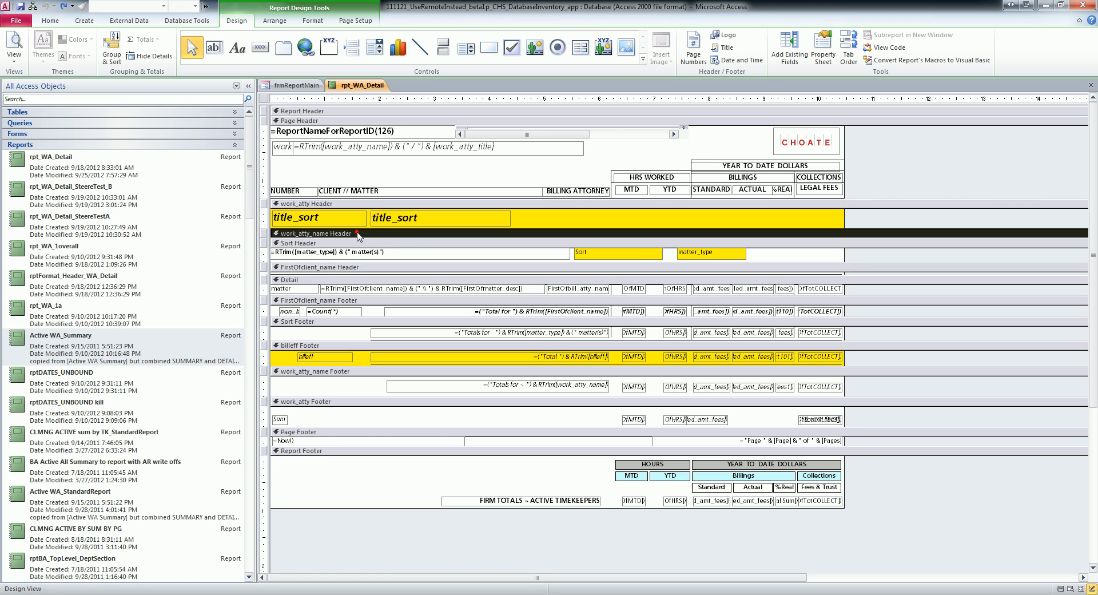
{"action": "left_click", "coordinate": [355, 244]}
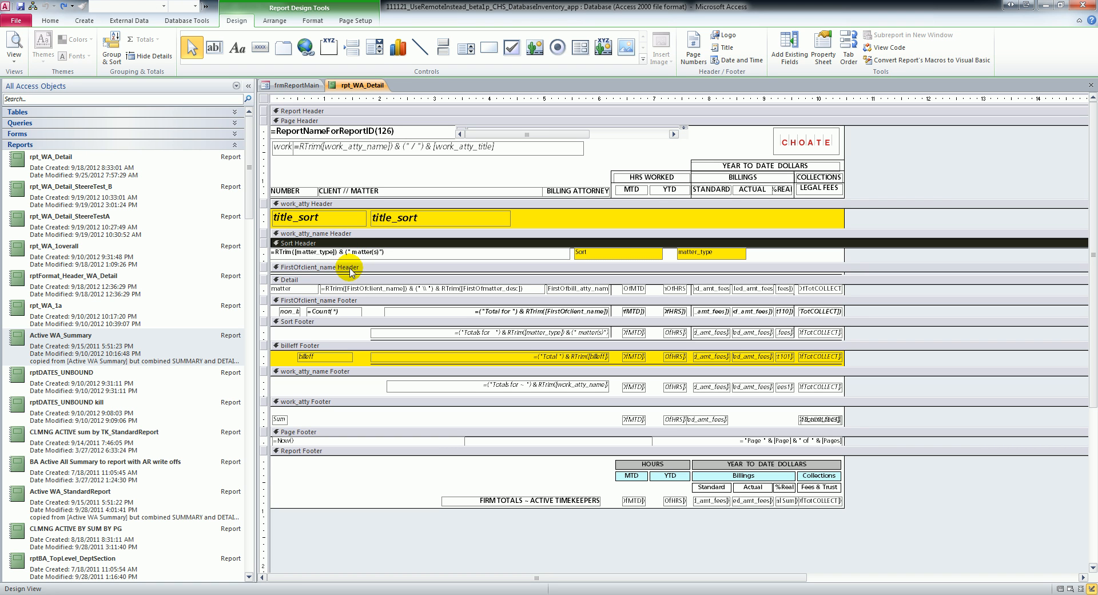
{"action": "left_click", "coordinate": [352, 267]}
{"action": "left_click", "coordinate": [347, 280]}
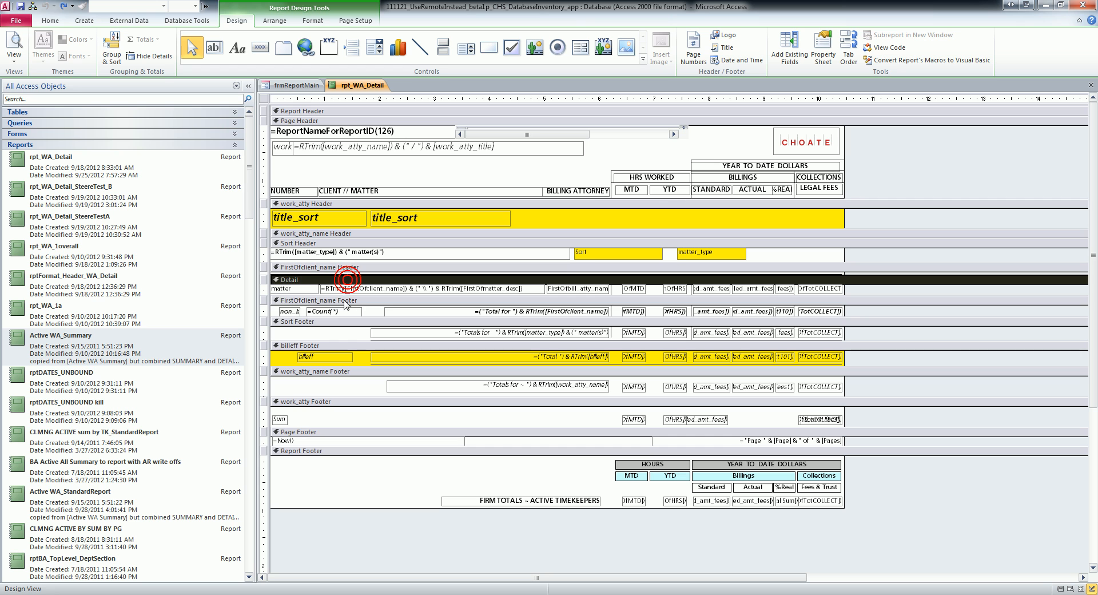
{"action": "left_click", "coordinate": [345, 301]}
{"action": "left_click", "coordinate": [347, 321]}
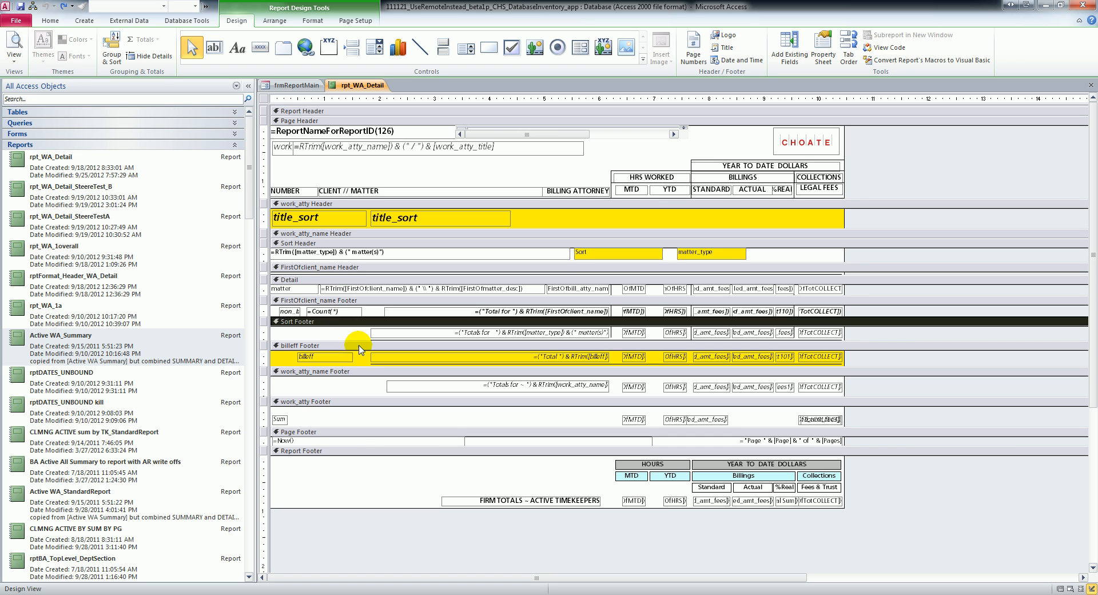
{"action": "left_click", "coordinate": [359, 345]}
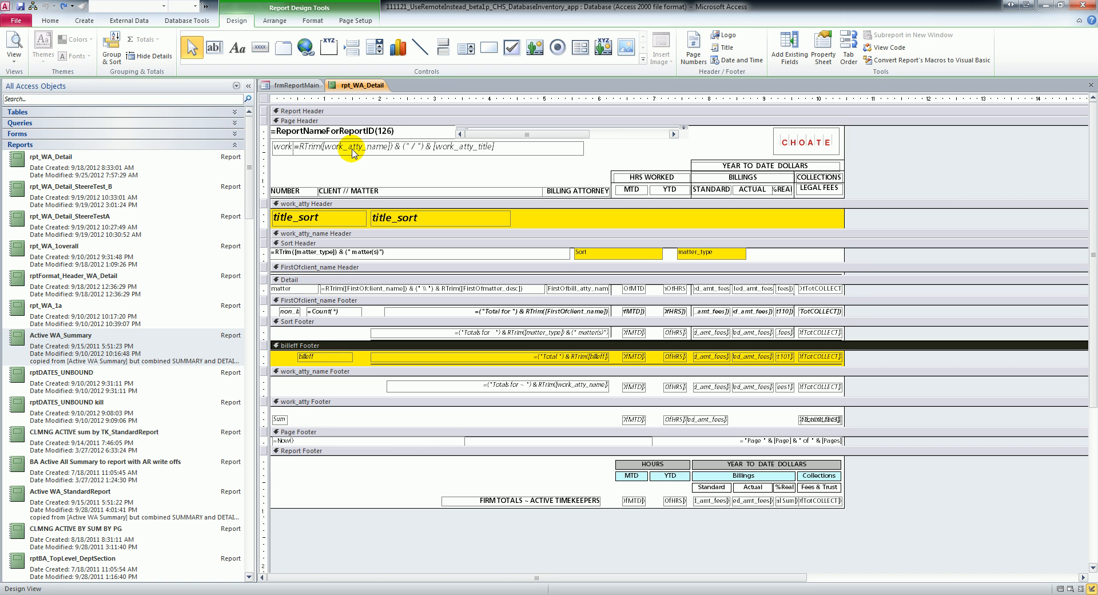
Step: Try Franklin Gothic Demi on the page header's attorney name and title box, and restore its font to Frutiger LT Std 45 Light
{"action": "left_click", "coordinate": [353, 150]}
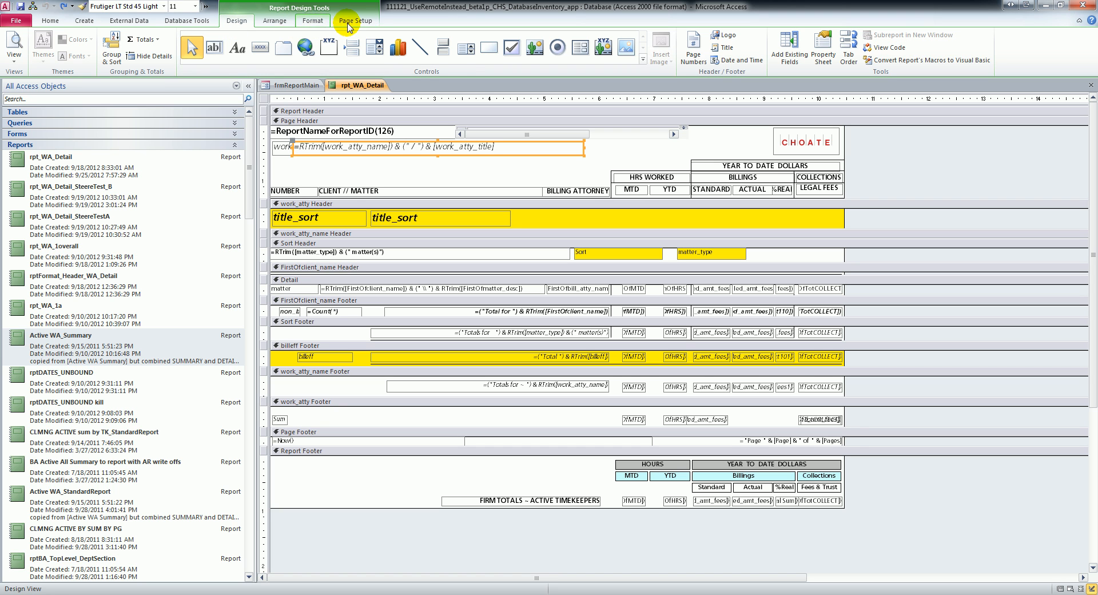
{"action": "left_click", "coordinate": [313, 21]}
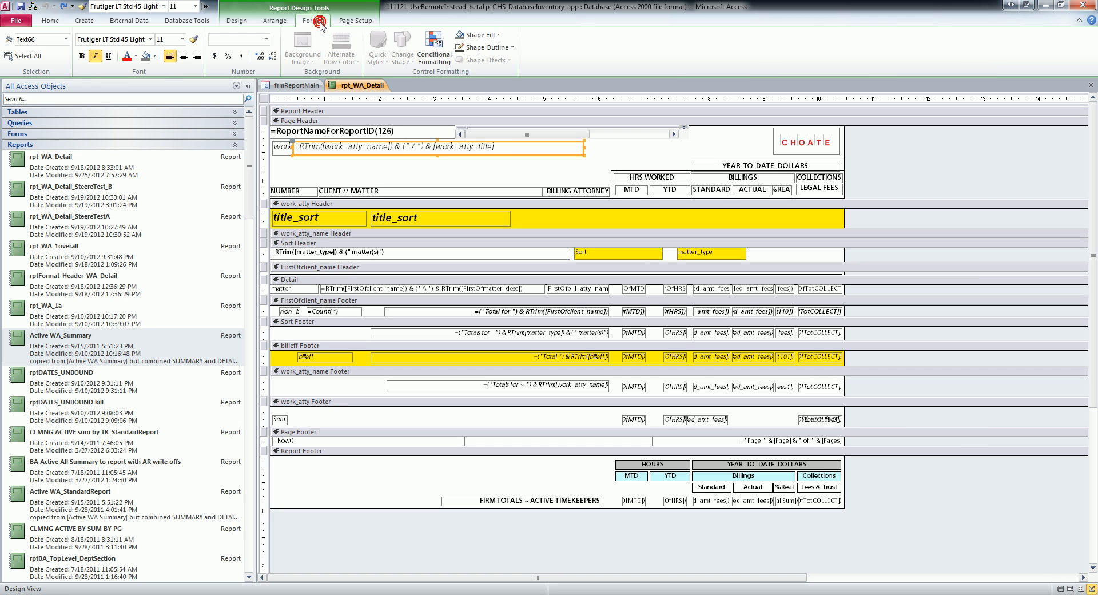
{"action": "left_click", "coordinate": [151, 40]}
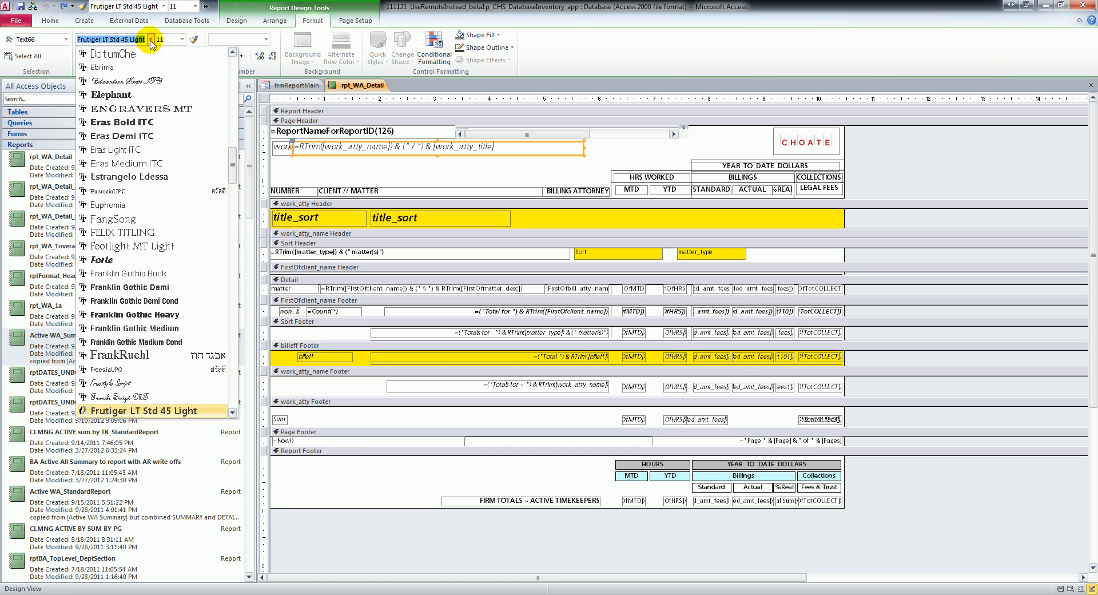
{"action": "left_click", "coordinate": [137, 288]}
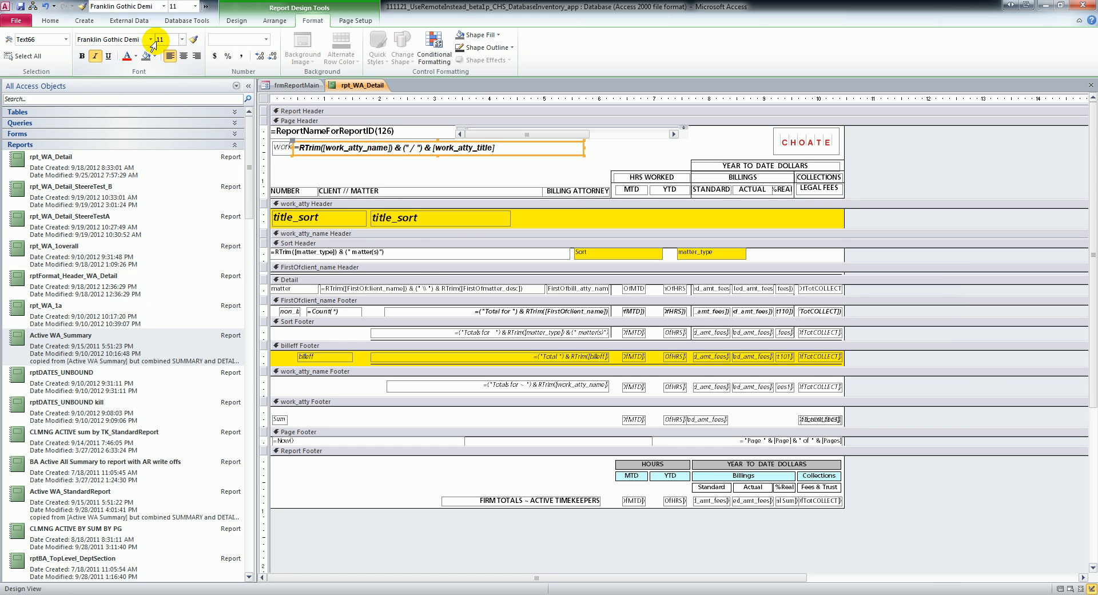
{"action": "left_click", "coordinate": [152, 40]}
{"action": "type", "text": "Frutiger LT Std 45 Light"}
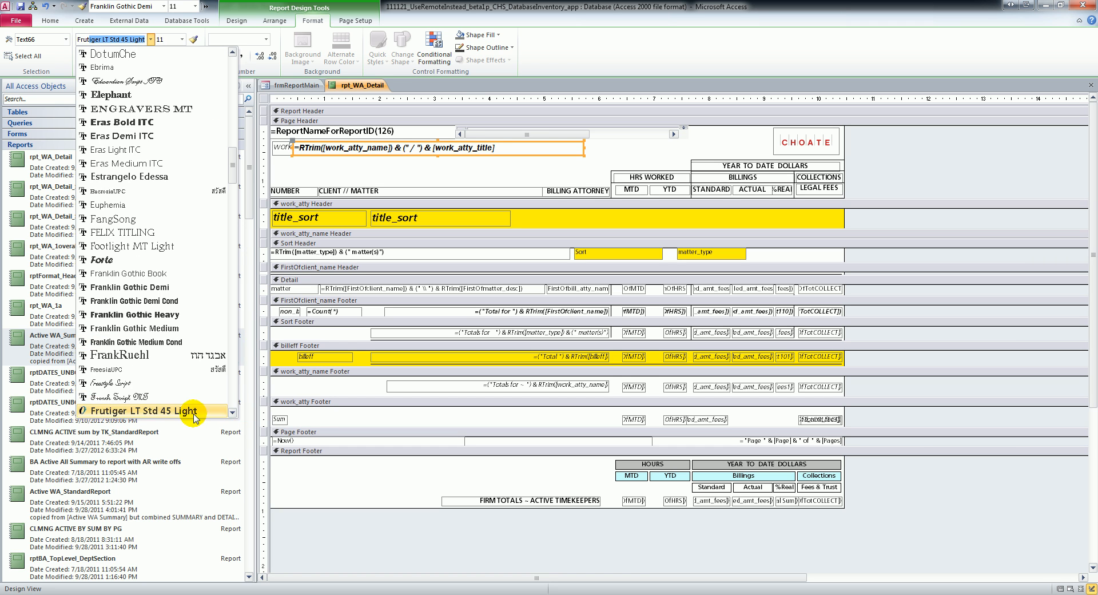
{"action": "left_click", "coordinate": [212, 411]}
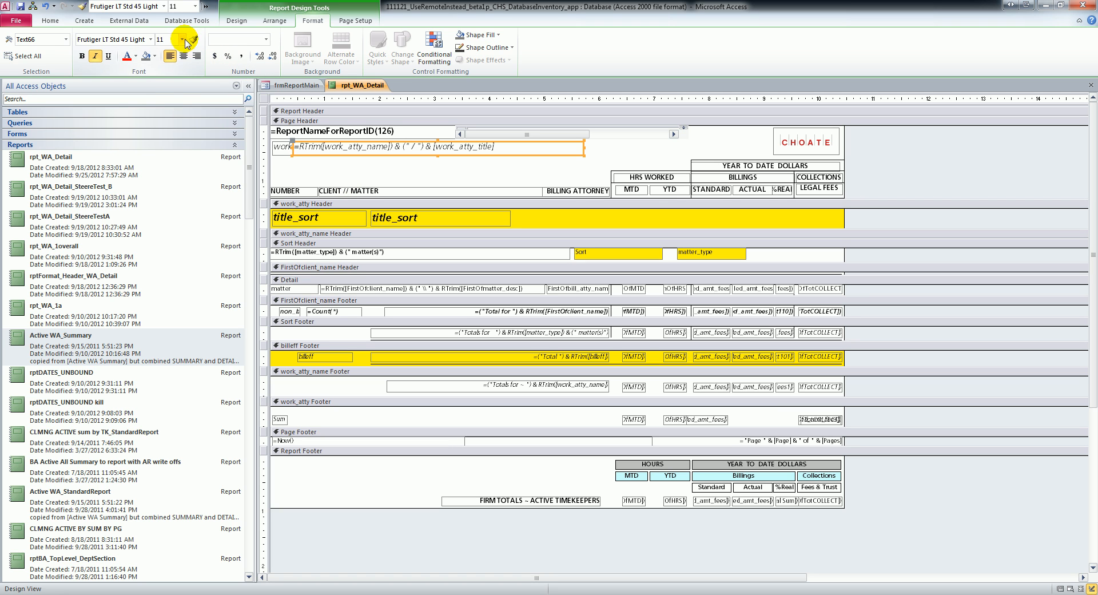
Step: Set the attorney name and title box to font size 20 and give its text a different colour
{"action": "left_click", "coordinate": [182, 39]}
{"action": "left_click", "coordinate": [161, 130]}
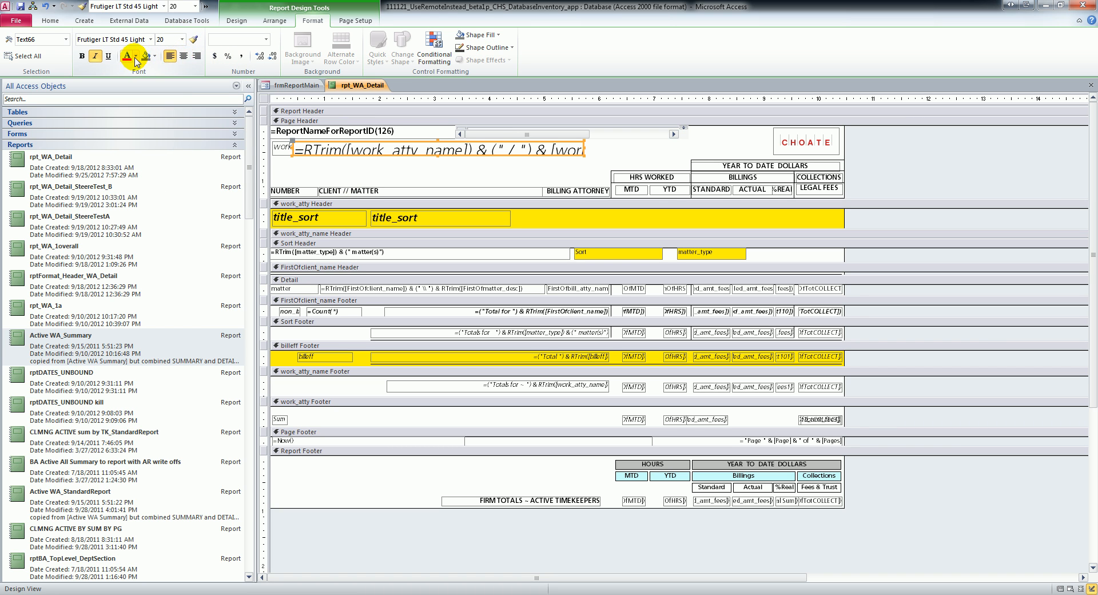
{"action": "left_click", "coordinate": [134, 55]}
{"action": "left_click", "coordinate": [136, 150]}
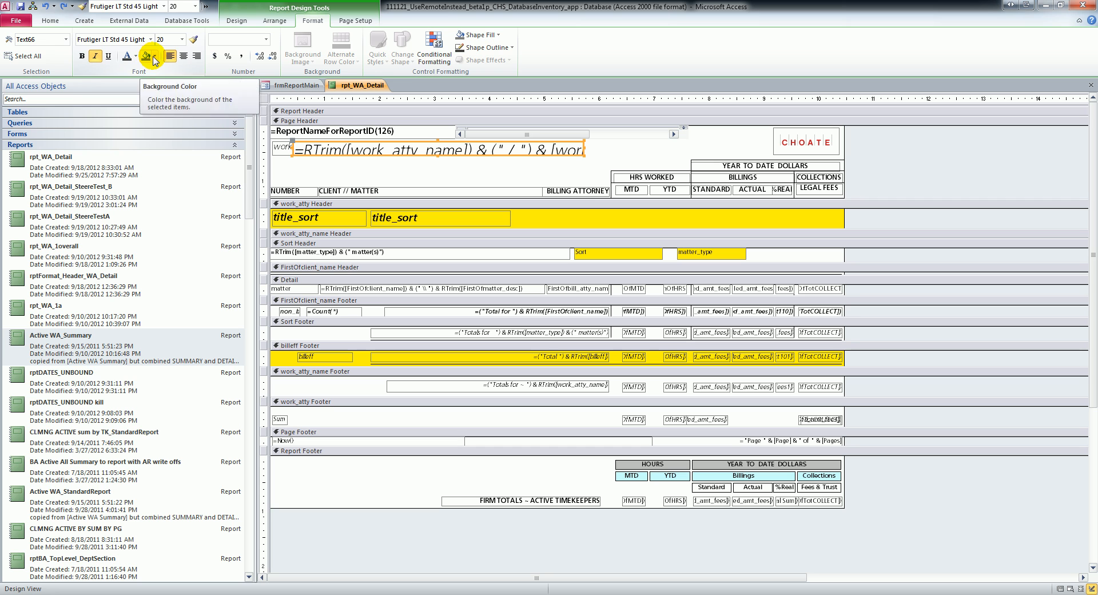
Step: Try a blue background on the attorney name and title box, and undo the fill
{"action": "left_click", "coordinate": [155, 57]}
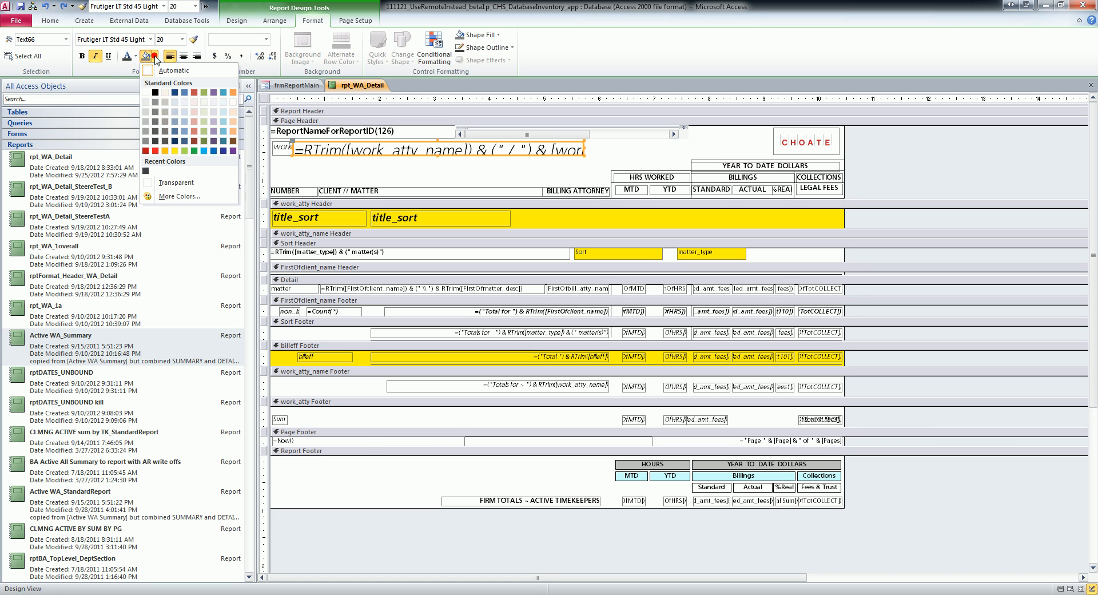
{"action": "left_click", "coordinate": [210, 148]}
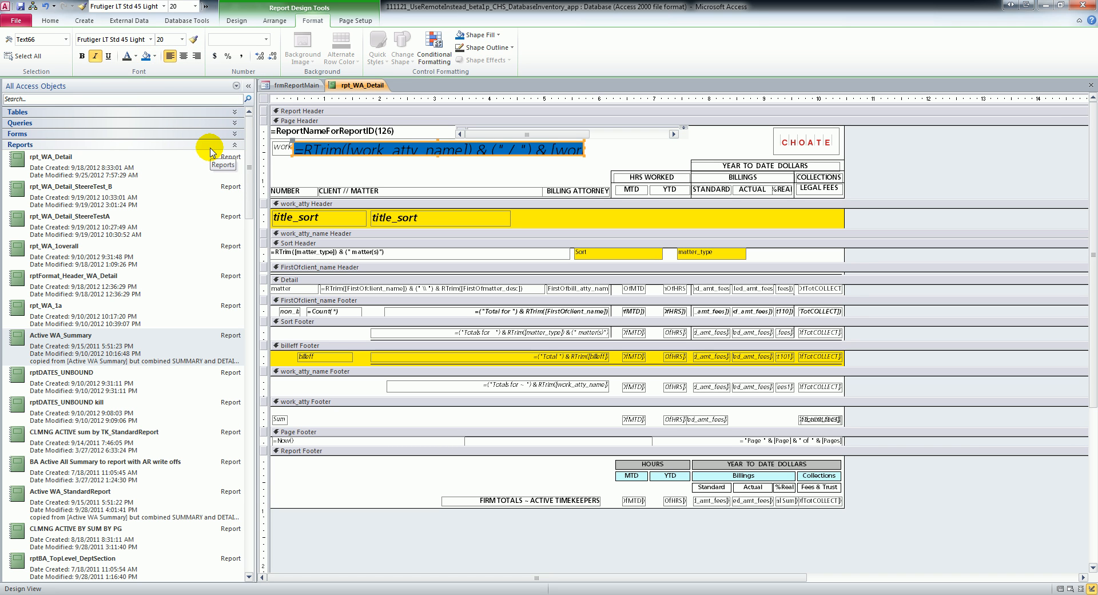
{"action": "left_click", "coordinate": [211, 157]}
{"action": "key", "text": "ctrl+z"}
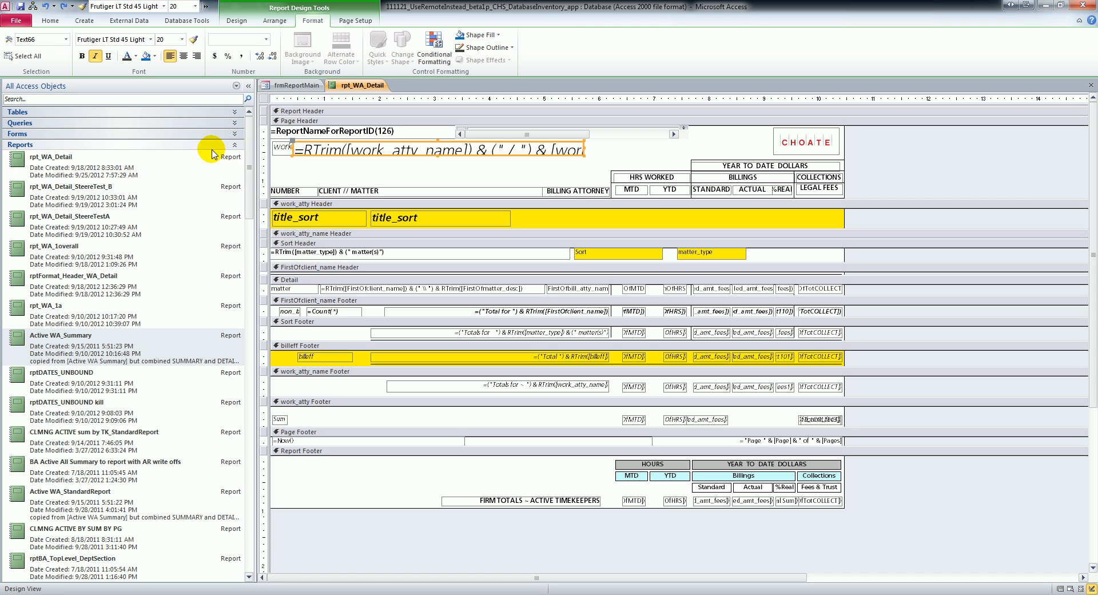
Step: View the commands available for the attorney name and title box, and undo its font size and text colour changes
{"action": "left_click", "coordinate": [300, 172]}
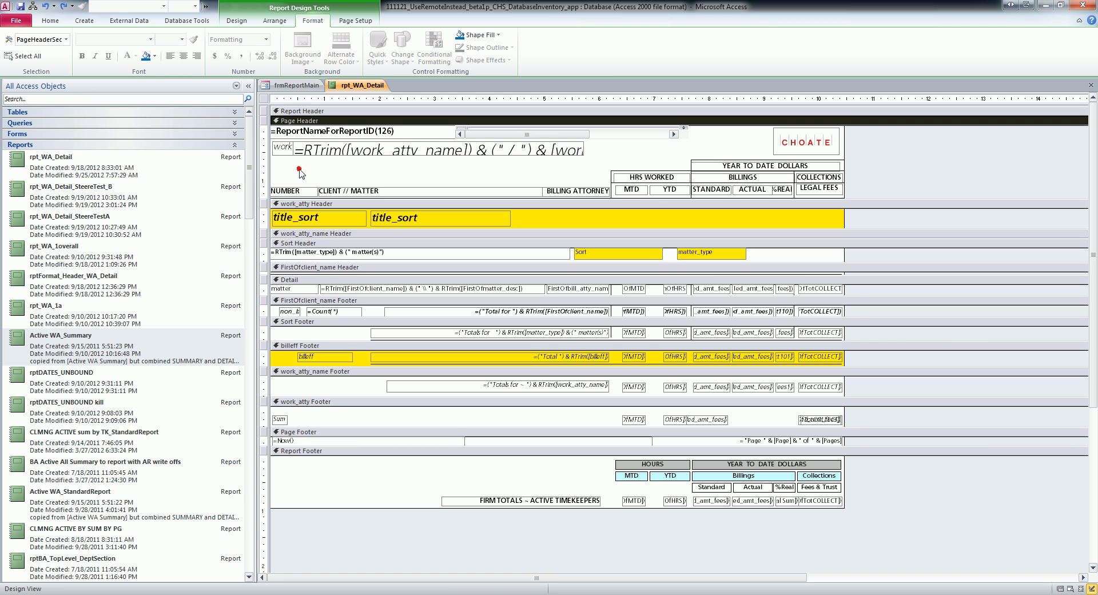
{"action": "right_click", "coordinate": [329, 153]}
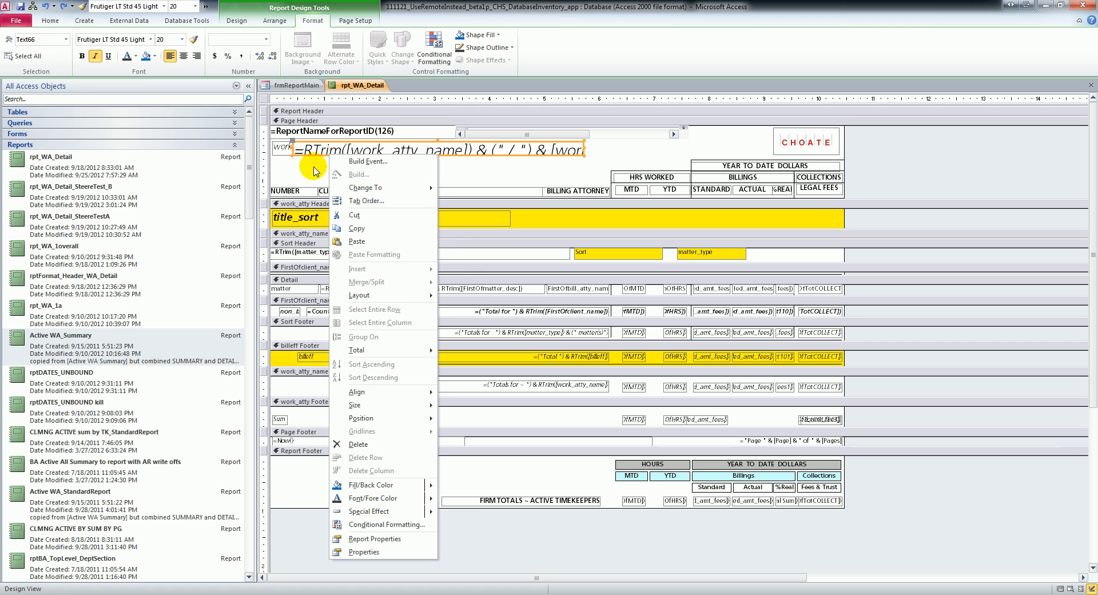
{"action": "left_click", "coordinate": [316, 163]}
{"action": "key", "text": "ctrl+z"}
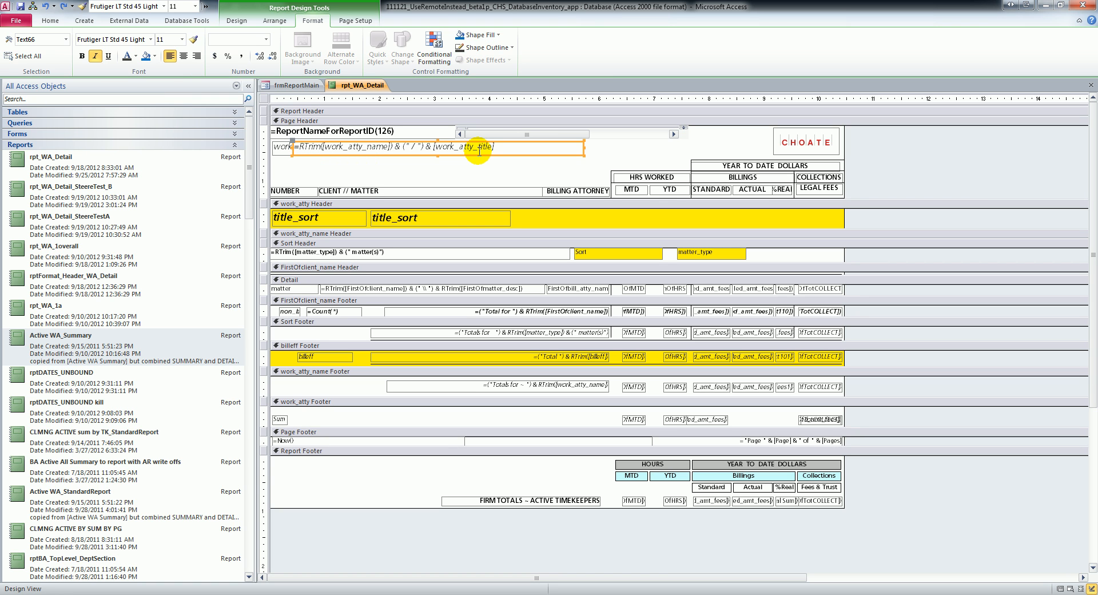
Step: Try moving the HRS WORKED label slightly upward in the page header, and undo the move
{"action": "left_click", "coordinate": [640, 176]}
{"action": "left_click", "coordinate": [656, 170]}
{"action": "left_click_drag", "start_coordinate": [656, 170], "coordinate": [656, 172]}
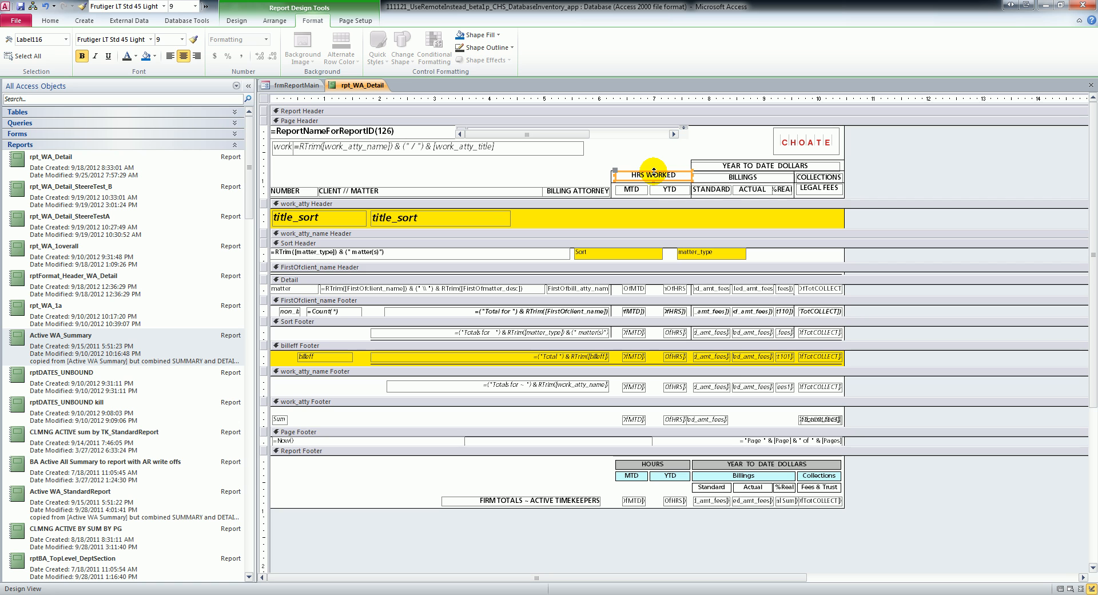
{"action": "key", "text": "ctrl+z"}
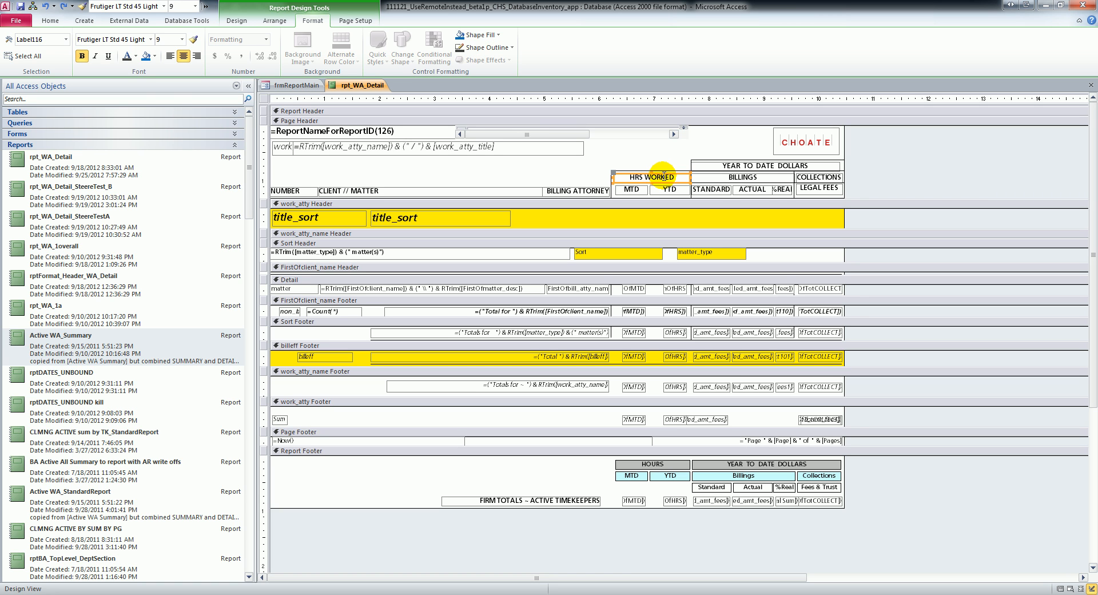
Step: Move the HRS WORKED label up in the page header, slightly above the level of the YEAR TO DATE DOLLARS label
{"action": "key", "text": "Up"}
{"action": "key", "text": "Up"}
{"action": "key", "text": "Up"}
{"action": "key", "text": "Up"}
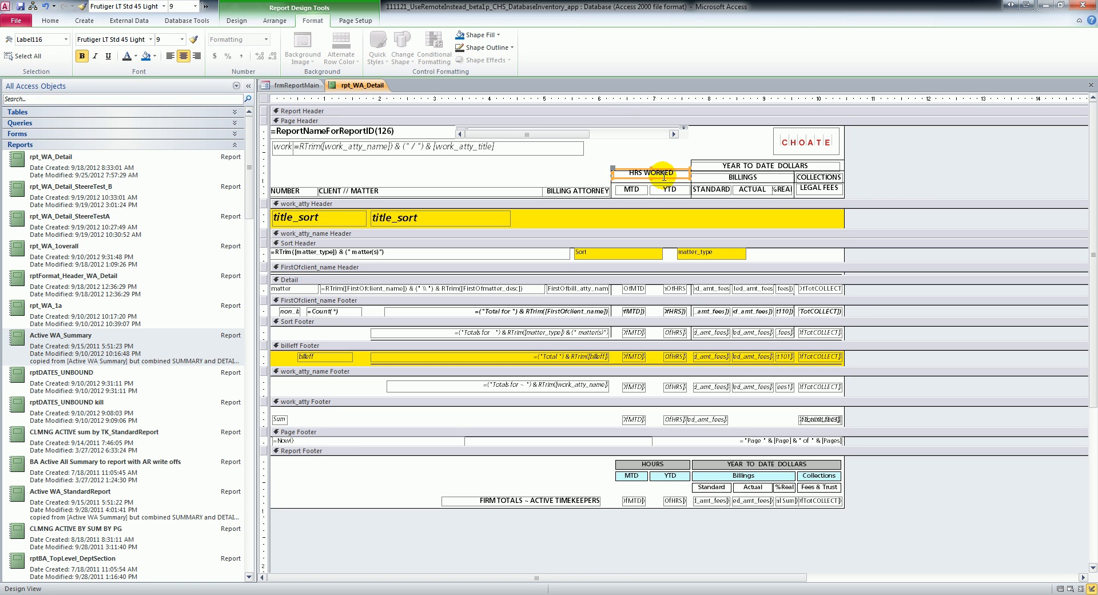
{"action": "key", "text": "Up"}
{"action": "key", "text": "Up"}
{"action": "key", "text": "Up"}
{"action": "key", "text": "Up"}
{"action": "key", "text": "Up"}
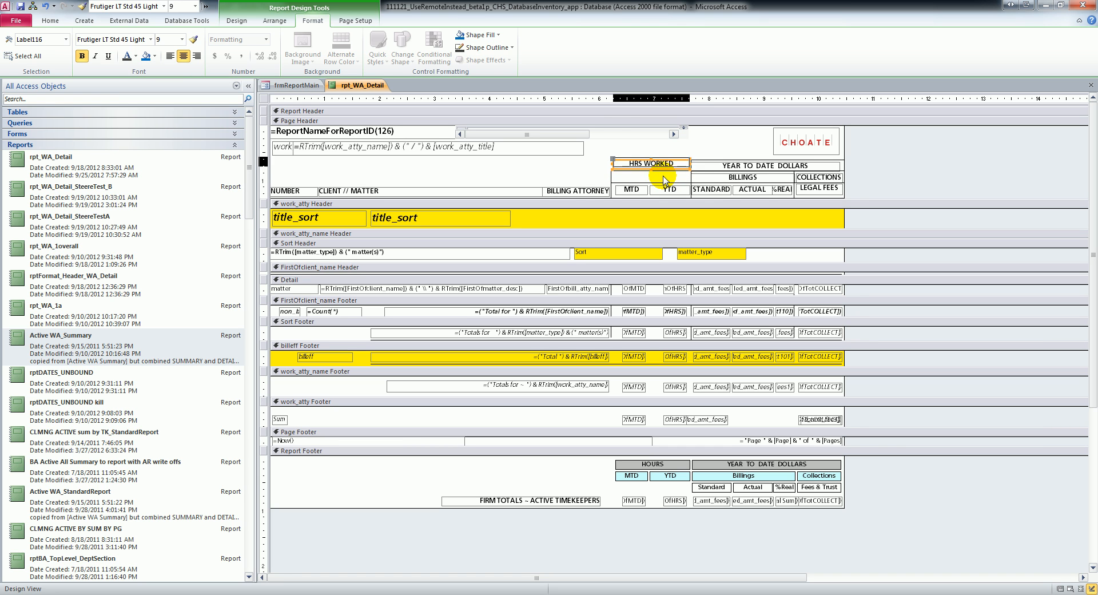
{"action": "key", "text": "Up"}
{"action": "key", "text": "Up"}
Step: Shift the HRS WORKED label left, down, right and up again, placing it slightly left of and above its column box
{"action": "key", "text": "Left"}
{"action": "key", "text": "Left"}
{"action": "key", "text": "Left"}
{"action": "key", "text": "Left"}
{"action": "key", "text": "Left"}
{"action": "key", "text": "Left"}
{"action": "key", "text": "Left"}
{"action": "key", "text": "Down"}
{"action": "key", "text": "Down"}
{"action": "key", "text": "Down"}
{"action": "key", "text": "Down"}
{"action": "key", "text": "Down"}
{"action": "key", "text": "Right"}
{"action": "key", "text": "Right"}
{"action": "key", "text": "Right"}
{"action": "key", "text": "Right"}
{"action": "key", "text": "Right"}
{"action": "key", "text": "Right"}
{"action": "key", "text": "Down"}
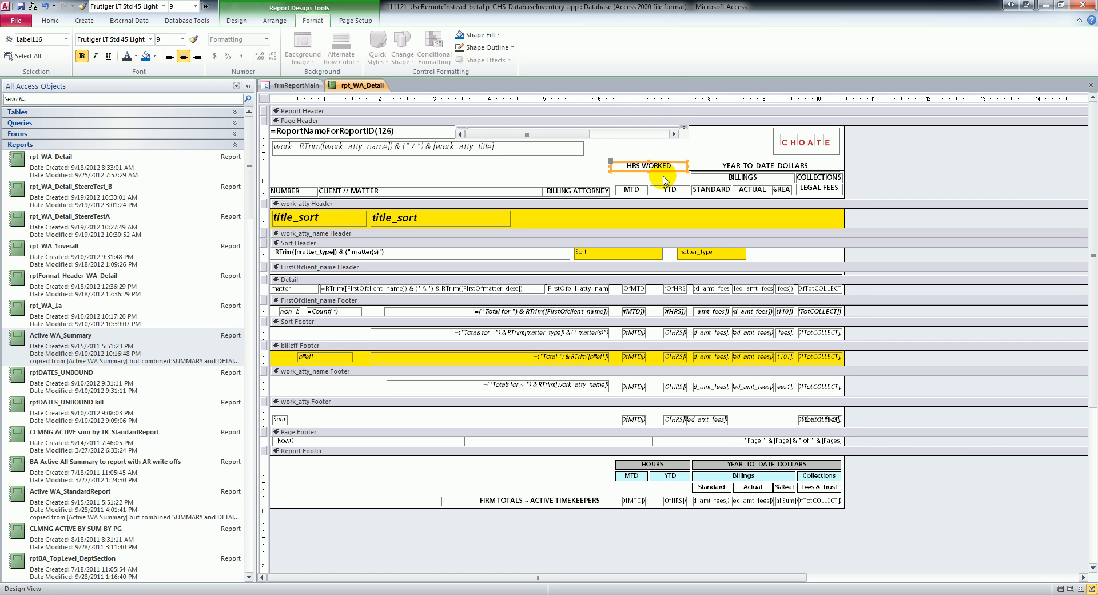
{"action": "key", "text": "Up"}
{"action": "key", "text": "Up"}
{"action": "key", "text": "Up"}
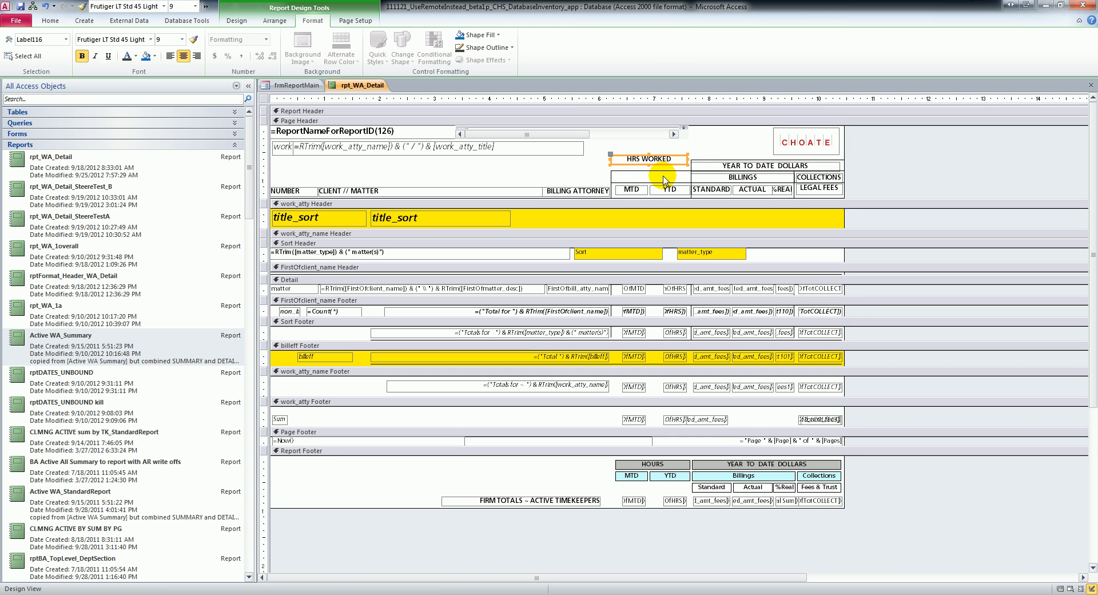
Step: Fine-tune the vertical position of the HRS WORKED label in tiny increments, placing it slightly higher above its column box
{"action": "key", "text": "ctrl+Down"}
{"action": "key", "text": "ctrl+Down"}
{"action": "key", "text": "ctrl+Down"}
{"action": "key", "text": "ctrl+Down"}
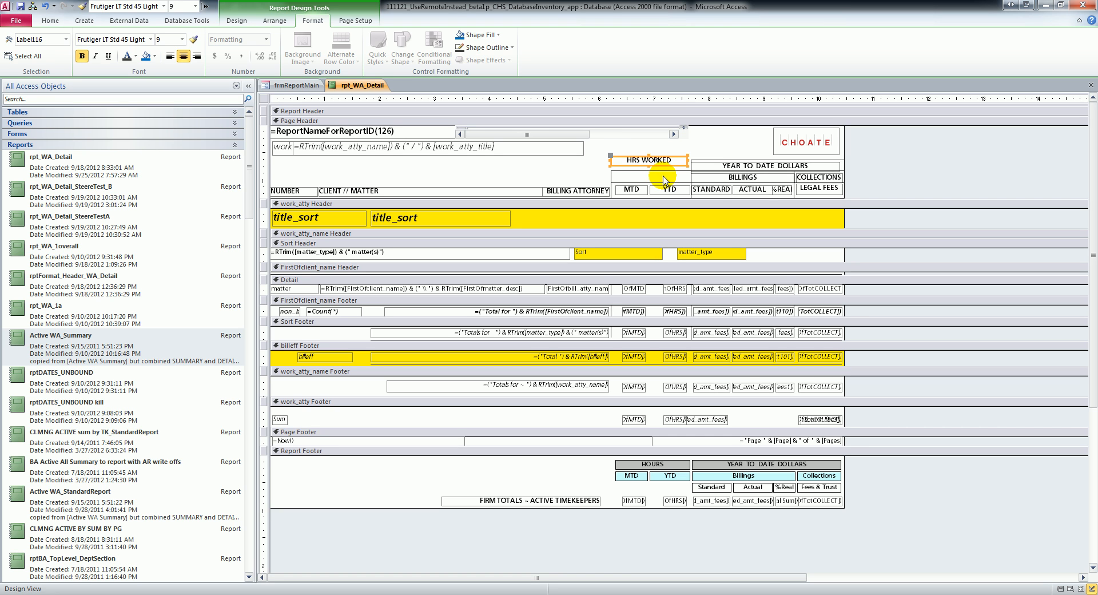
{"action": "key", "text": "ctrl+Down"}
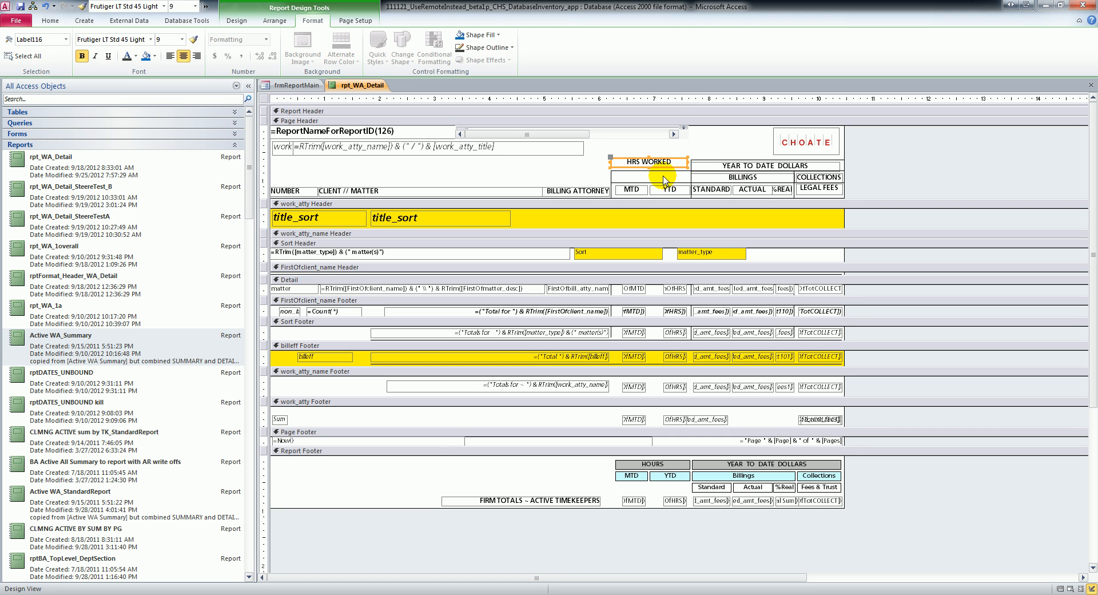
{"action": "key", "text": "ctrl+Up"}
{"action": "key", "text": "ctrl+Up"}
{"action": "key", "text": "ctrl+Up"}
{"action": "key", "text": "ctrl+Up"}
{"action": "key", "text": "ctrl+Up"}
{"action": "key", "text": "ctrl+Up"}
{"action": "key", "text": "ctrl+Up"}
{"action": "key", "text": "ctrl+Up"}
{"action": "key", "text": "ctrl+Up"}
{"action": "key", "text": "ctrl+Up"}
{"action": "key", "text": "ctrl+Up"}
{"action": "key", "text": "ctrl+Up"}
{"action": "key", "text": "ctrl+Up"}
{"action": "key", "text": "ctrl+Up"}
{"action": "key", "text": "ctrl+Up"}
{"action": "key", "text": "ctrl+Up"}
{"action": "key", "text": "ctrl+Up"}
{"action": "key", "text": "ctrl+Up"}
{"action": "key", "text": "ctrl+Up"}
{"action": "key", "text": "ctrl+Up"}
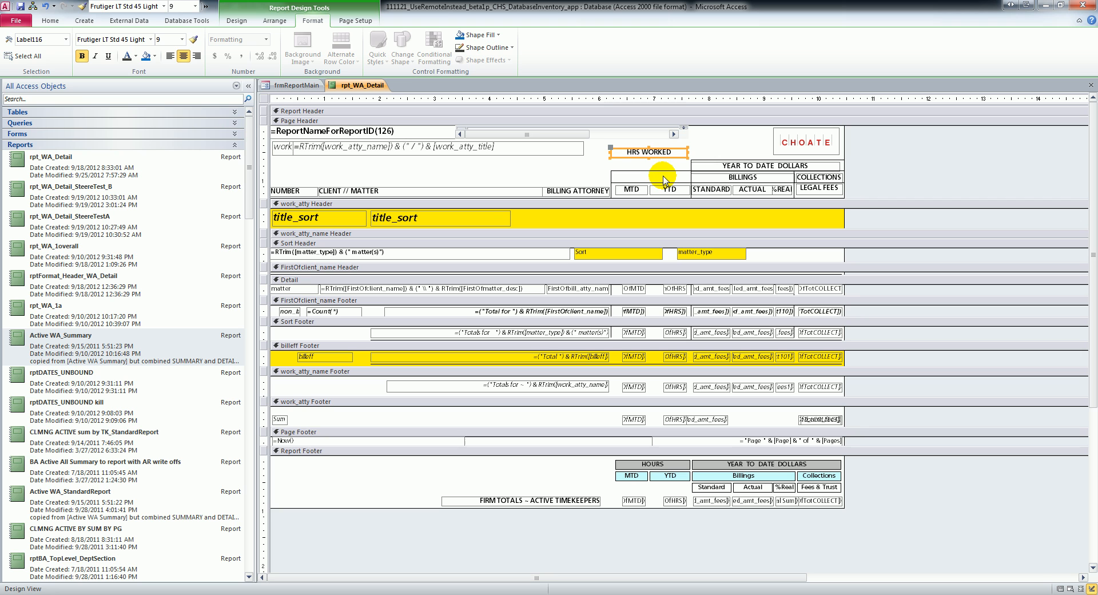
{"action": "key", "text": "ctrl+Up"}
{"action": "key", "text": "ctrl+Up"}
{"action": "key", "text": "ctrl+Up"}
{"action": "key", "text": "ctrl+Up"}
{"action": "key", "text": "ctrl+Down"}
{"action": "key", "text": "ctrl+Down"}
{"action": "key", "text": "ctrl+Down"}
{"action": "key", "text": "ctrl+Down"}
{"action": "key", "text": "ctrl+Down"}
{"action": "key", "text": "ctrl+Down"}
{"action": "key", "text": "ctrl+Down"}
{"action": "key", "text": "ctrl+Down"}
{"action": "key", "text": "ctrl+Down"}
{"action": "key", "text": "ctrl+Down"}
{"action": "key", "text": "ctrl+Down"}
{"action": "key", "text": "ctrl+Down"}
{"action": "key", "text": "ctrl+Down"}
{"action": "key", "text": "ctrl+Down"}
{"action": "key", "text": "ctrl+Down"}
{"action": "key", "text": "ctrl+Down"}
{"action": "key", "text": "ctrl+Down"}
{"action": "key", "text": "ctrl+Down"}
{"action": "key", "text": "ctrl+Down"}
{"action": "key", "text": "ctrl+Down"}
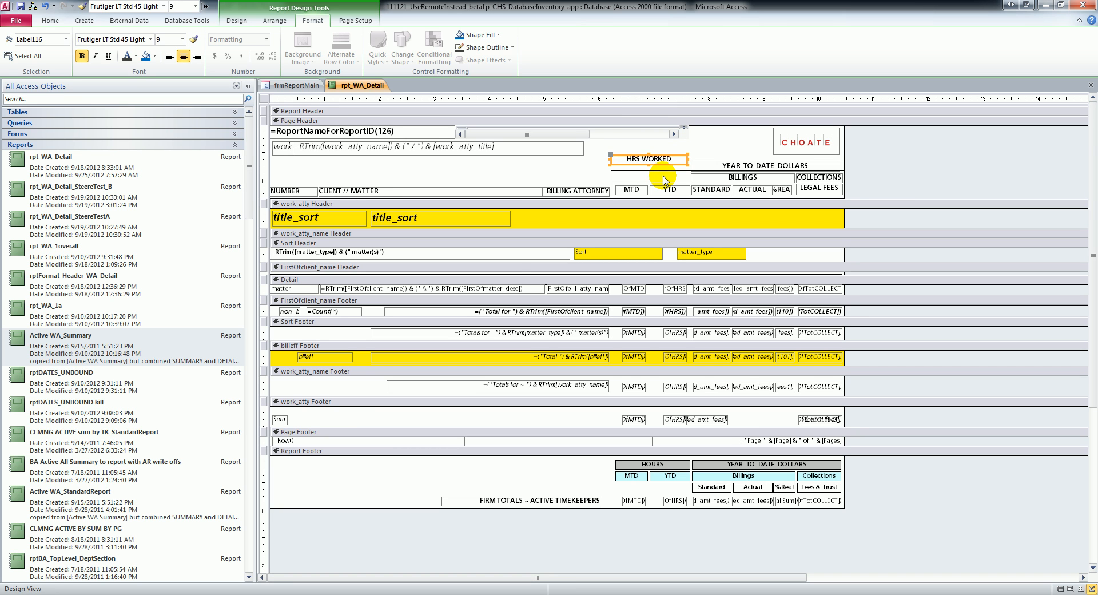
{"action": "key", "text": "ctrl+Up"}
{"action": "key", "text": "ctrl+Up"}
{"action": "key", "text": "ctrl+Up"}
{"action": "key", "text": "ctrl+Up"}
{"action": "key", "text": "ctrl+Up"}
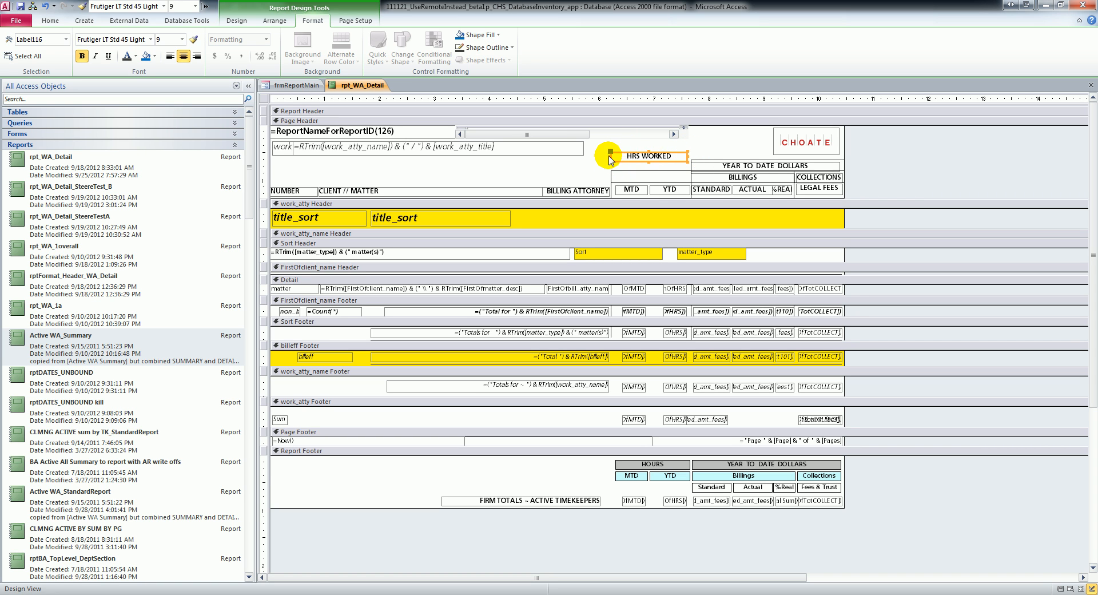
Step: Try narrowing the HRS WORKED label until only a few characters of its text fit
{"action": "left_click", "coordinate": [673, 158]}
{"action": "left_click_drag", "start_coordinate": [673, 158], "coordinate": [630, 158]}
{"action": "left_click", "coordinate": [626, 165]}
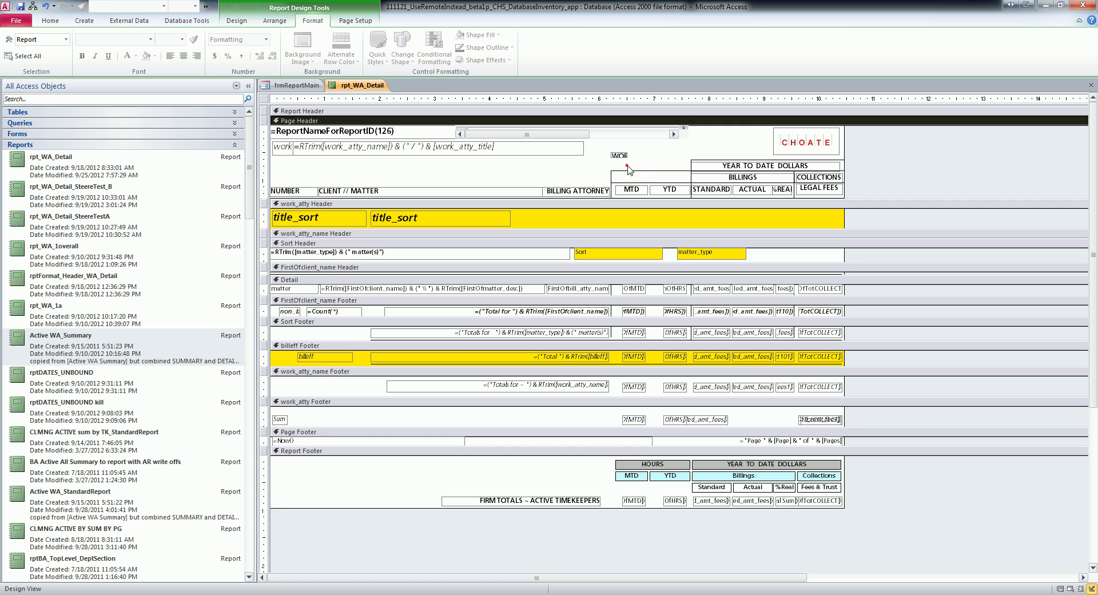
Step: Enlarge the narrowed HRS WORKED label until its full text fits on one line, and make it taller
{"action": "left_click", "coordinate": [621, 155]}
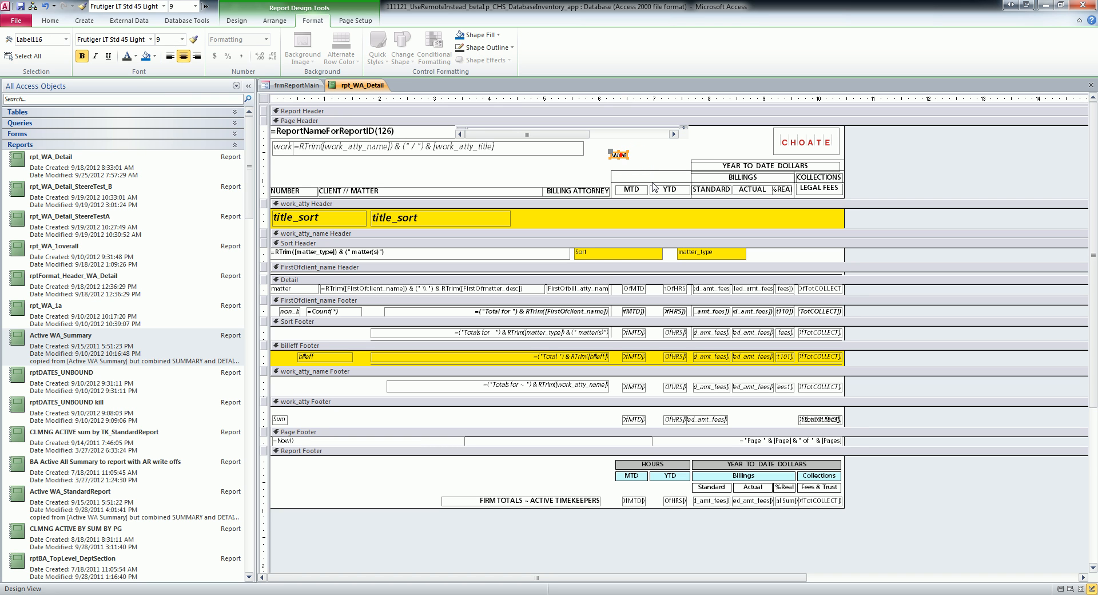
{"action": "left_click", "coordinate": [628, 158]}
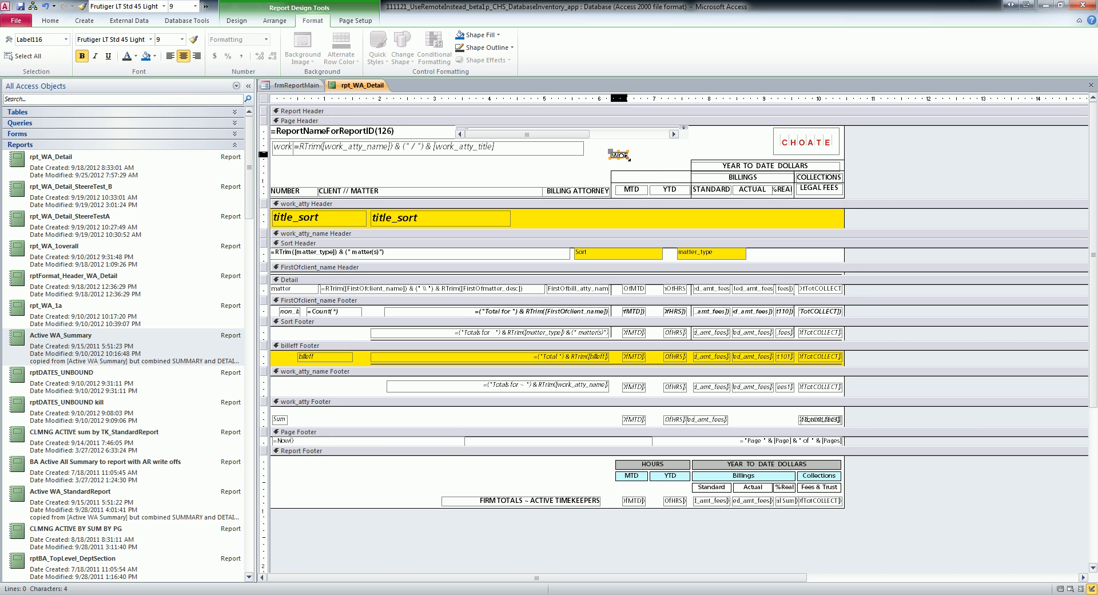
{"action": "left_click", "coordinate": [627, 158]}
{"action": "left_click_drag", "start_coordinate": [627, 158], "coordinate": [674, 174]}
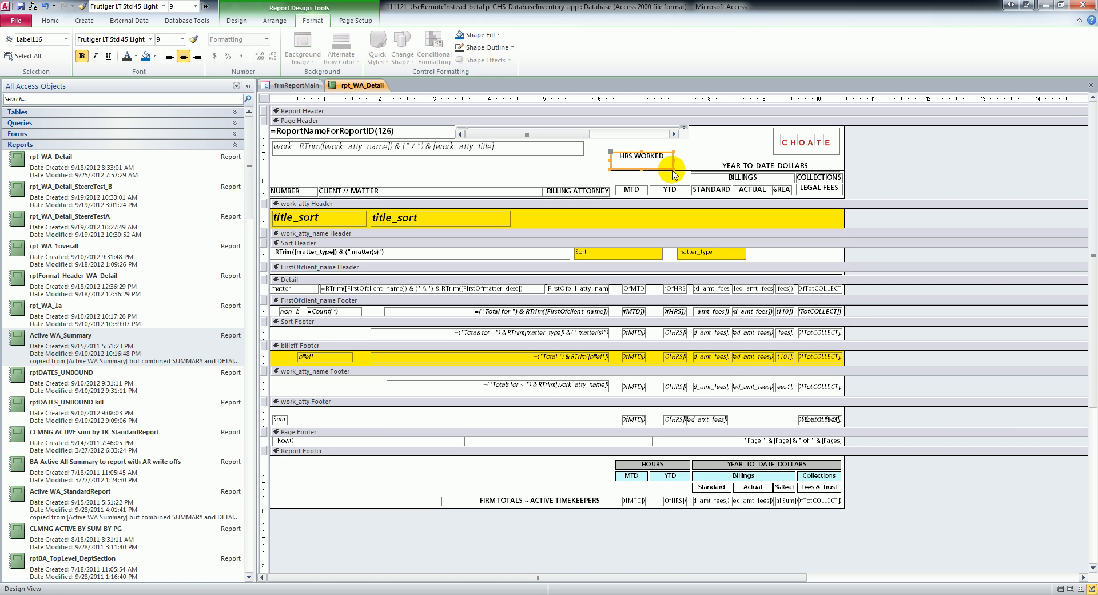
Step: Widen the HRS WORKED label in small increments, and narrow it until its text wraps onto two lines
{"action": "key", "text": "shift+Right"}
{"action": "key", "text": "shift+Right"}
{"action": "key", "text": "shift+Right"}
{"action": "key", "text": "shift+Right"}
{"action": "key", "text": "shift+Right"}
{"action": "key", "text": "shift+Right"}
{"action": "key", "text": "shift+Right"}
{"action": "key", "text": "shift+Right"}
{"action": "key", "text": "shift+Right"}
{"action": "key", "text": "shift+Right"}
{"action": "key", "text": "shift+Right"}
{"action": "key", "text": "shift+Right"}
{"action": "key", "text": "shift+Left"}
{"action": "key", "text": "shift+Left"}
{"action": "key", "text": "shift+Left"}
{"action": "key", "text": "shift+Left"}
{"action": "key", "text": "shift+Left"}
{"action": "key", "text": "shift+Left"}
{"action": "key", "text": "shift+Left"}
{"action": "key", "text": "shift+Left"}
{"action": "key", "text": "shift+Left"}
{"action": "key", "text": "shift+Left"}
{"action": "key", "text": "shift+Left"}
{"action": "key", "text": "shift+Left"}
{"action": "key", "text": "shift+Left"}
{"action": "key", "text": "shift+Left"}
{"action": "key", "text": "shift+Left"}
{"action": "key", "text": "shift+Left"}
{"action": "key", "text": "shift+Left"}
{"action": "key", "text": "shift+Left"}
{"action": "key", "text": "shift+Left"}
{"action": "key", "text": "shift+Left"}
Step: Reduce and increase the HRS WORKED label's height in small increments so that both text lines fit
{"action": "key", "text": "shift+Up"}
{"action": "key", "text": "shift+Up"}
{"action": "key", "text": "shift+Up"}
{"action": "key", "text": "shift+Up"}
{"action": "key", "text": "shift+Up"}
{"action": "key", "text": "shift+Up"}
{"action": "key", "text": "shift+Up"}
{"action": "key", "text": "shift+Down"}
{"action": "key", "text": "shift+Down"}
{"action": "key", "text": "shift+Down"}
{"action": "key", "text": "shift+Down"}
{"action": "key", "text": "shift+Down"}
{"action": "key", "text": "shift+Down"}
{"action": "key", "text": "shift+Down"}
{"action": "key", "text": "shift+Down"}
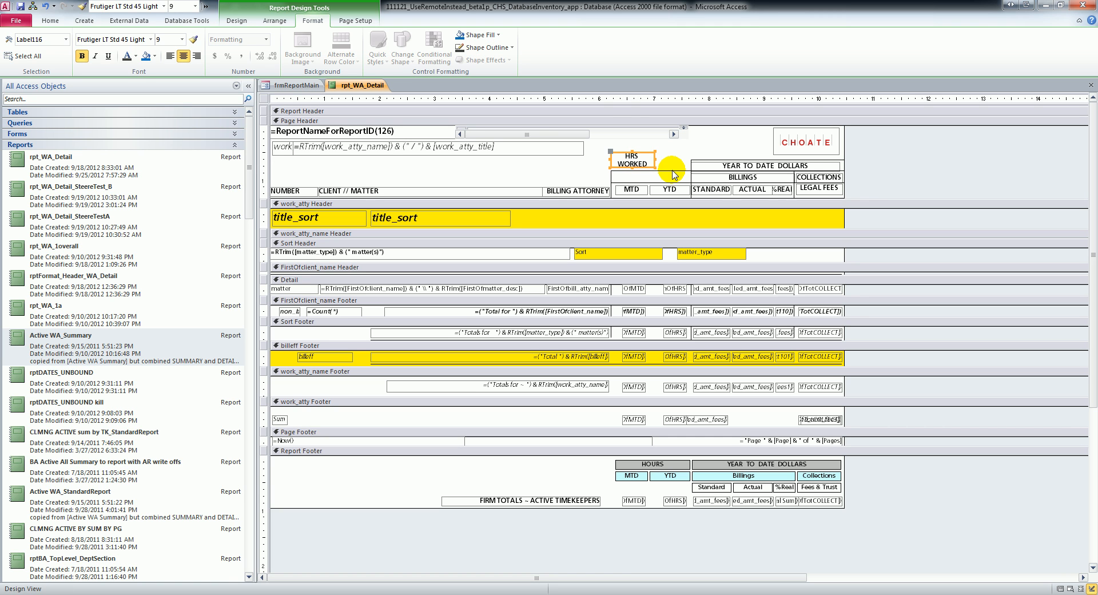
Step: Try reducing the HRS WORKED label's height to a single line of text
{"action": "key", "text": "shift+Up"}
{"action": "key", "text": "shift+Up"}
{"action": "key", "text": "shift+Up"}
{"action": "key", "text": "shift+Up"}
{"action": "key", "text": "shift+Up"}
{"action": "key", "text": "shift+Up"}
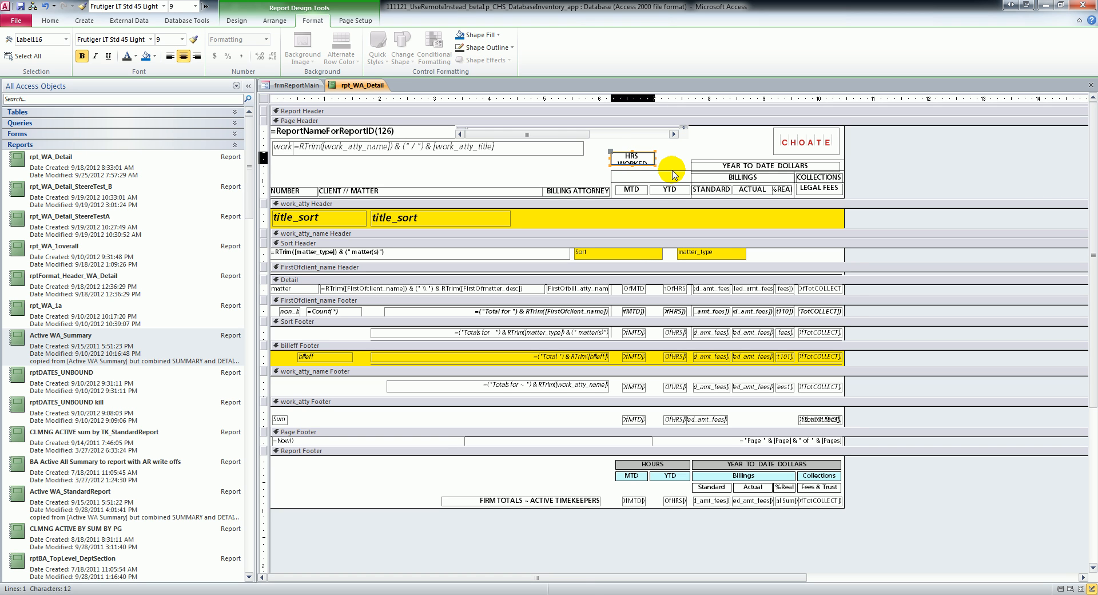
{"action": "key", "text": "shift+Up"}
{"action": "key", "text": "shift+Up"}
{"action": "key", "text": "shift+Up"}
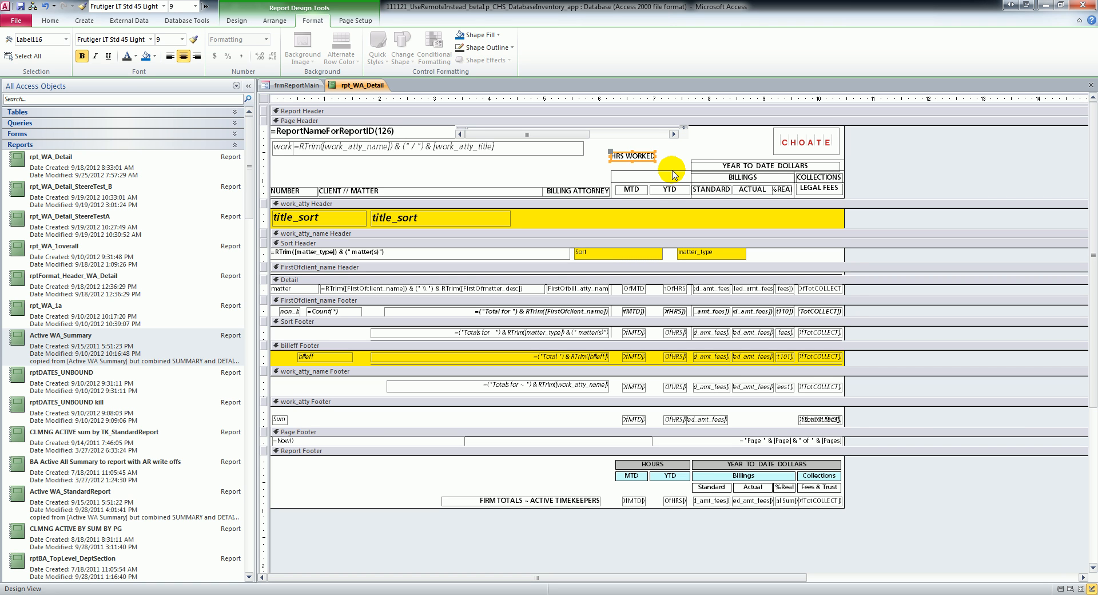
Step: Increase the HRS WORKED label's height to two text lines and trim the extra space beneath them
{"action": "key", "text": "shift+Down"}
{"action": "key", "text": "shift+Down"}
{"action": "key", "text": "shift+Down"}
{"action": "key", "text": "shift+Down"}
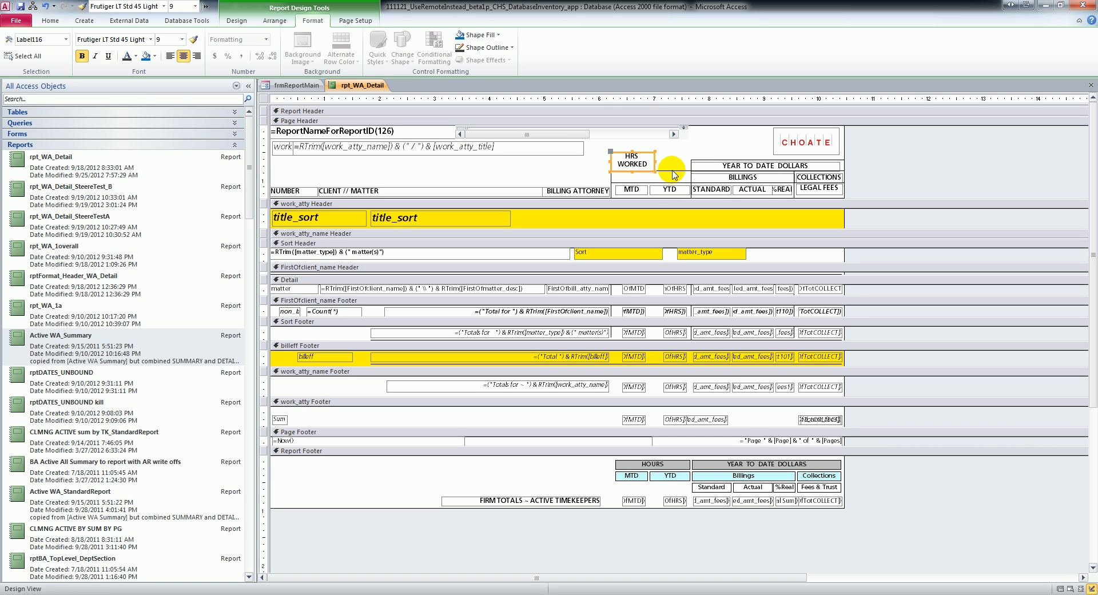
{"action": "key", "text": "shift+Up"}
{"action": "key", "text": "shift+Up"}
{"action": "key", "text": "shift+Up"}
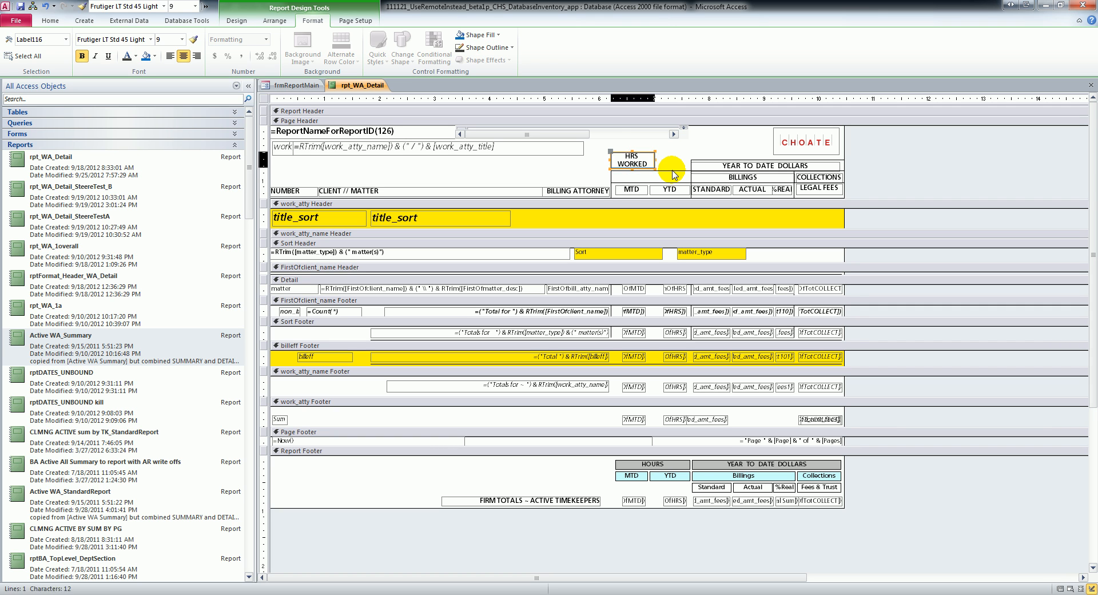
Step: Reduce the HRS WORKED label's height in small increments to a single line of text
{"action": "key", "text": "shift+Up"}
{"action": "key", "text": "shift+Up"}
{"action": "key", "text": "shift+Up"}
{"action": "key", "text": "shift+Up"}
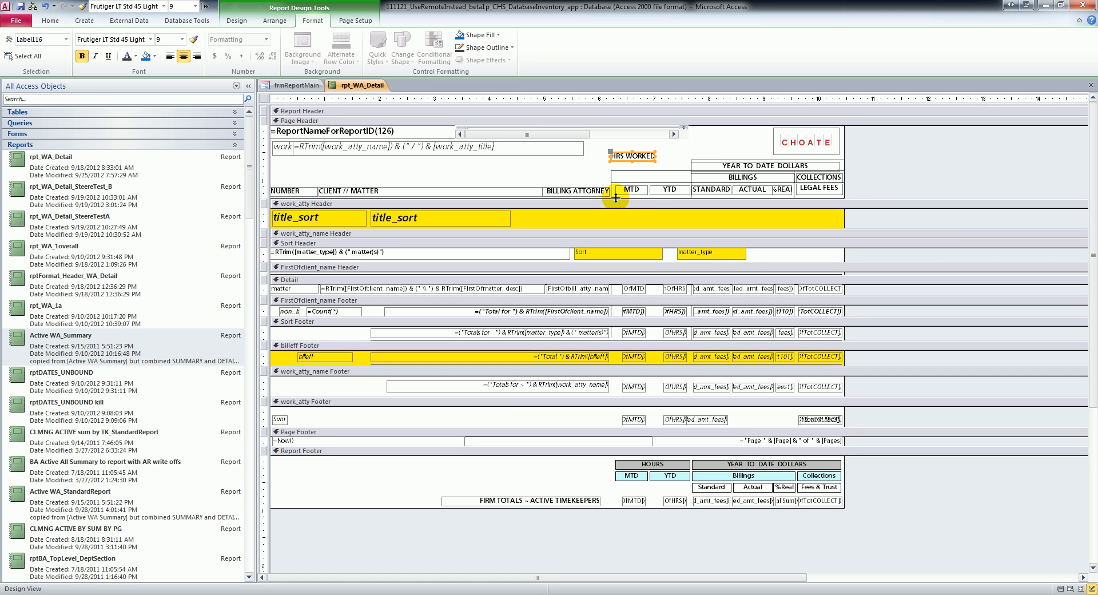
Step: Deselect the label, select every control in the report at once, and clear that selection
{"action": "left_click", "coordinate": [532, 179]}
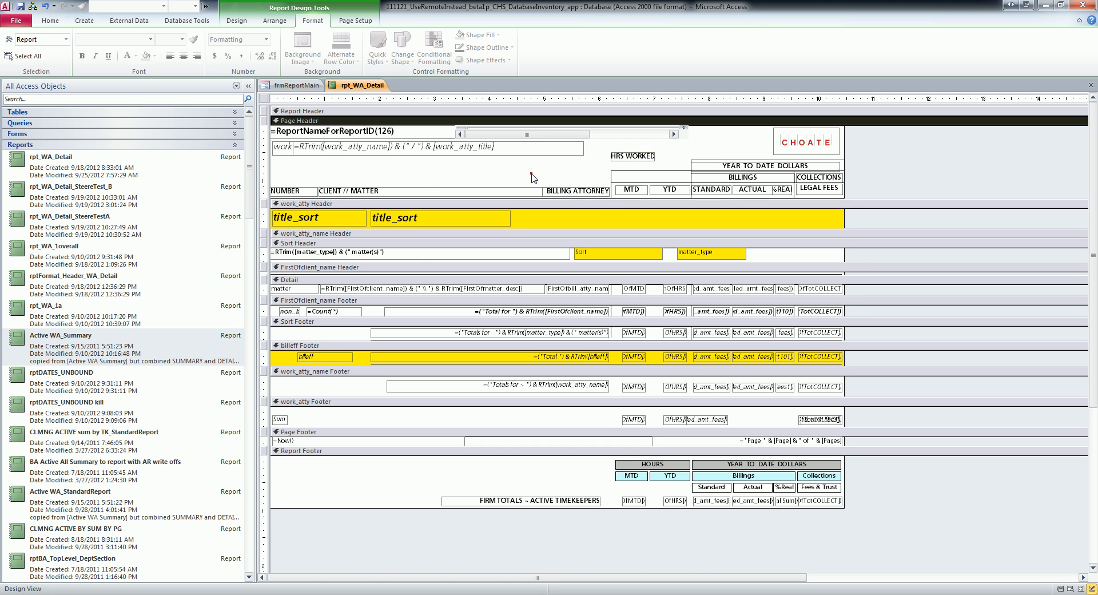
{"action": "key", "text": "ctrl+a"}
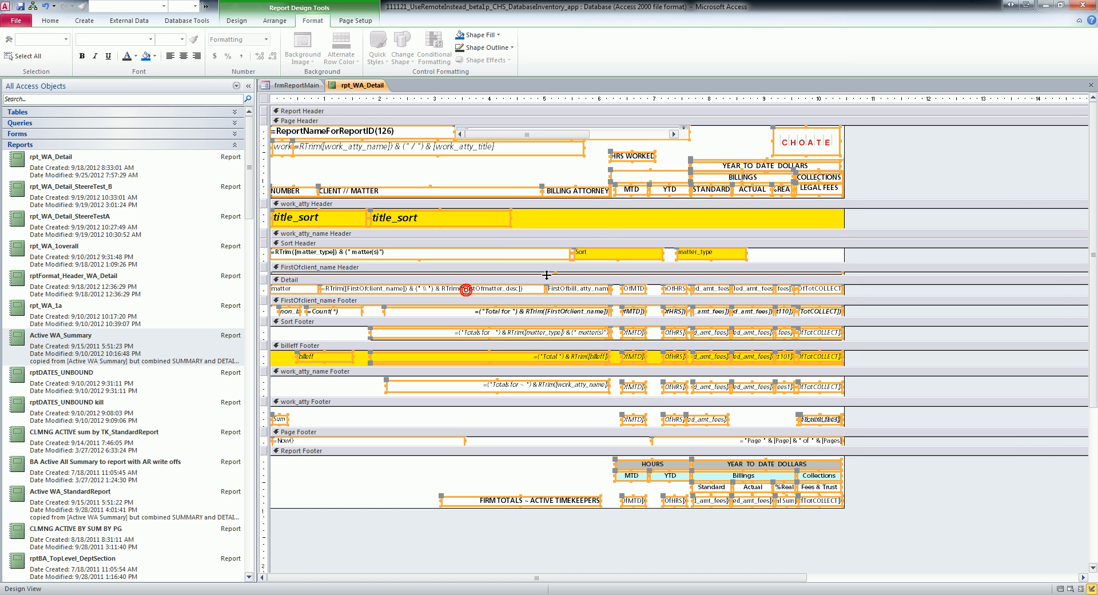
{"action": "left_click", "coordinate": [538, 177]}
Step: Select single controls in turn: the Detail client description, billing attorney and MTD fields, the CHOATE logo, and the empty box above MTD and YTD
{"action": "left_click", "coordinate": [486, 287]}
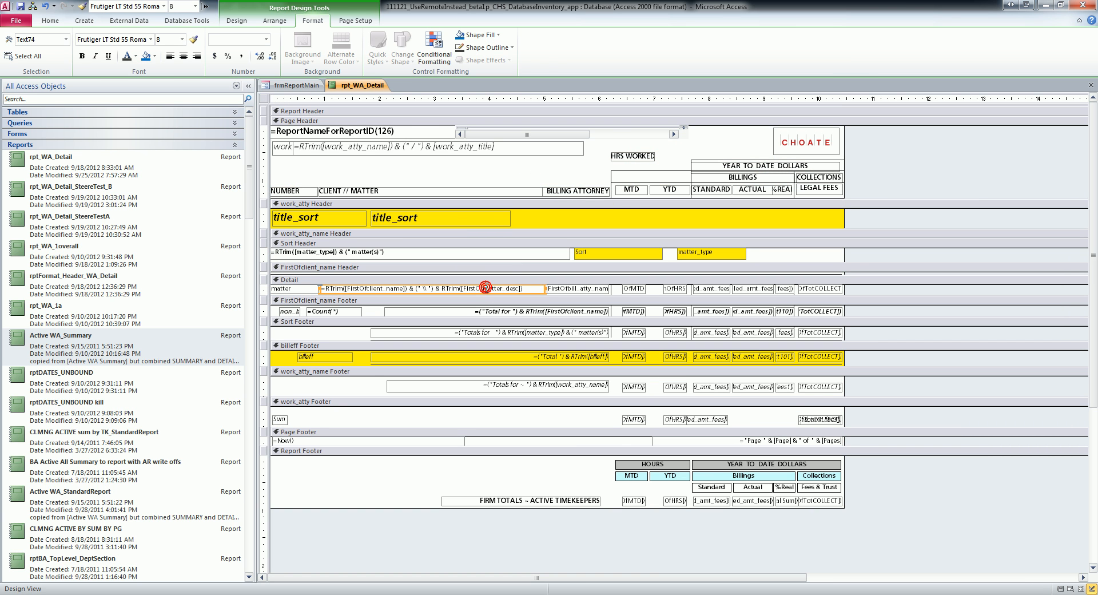
{"action": "left_click", "coordinate": [569, 288]}
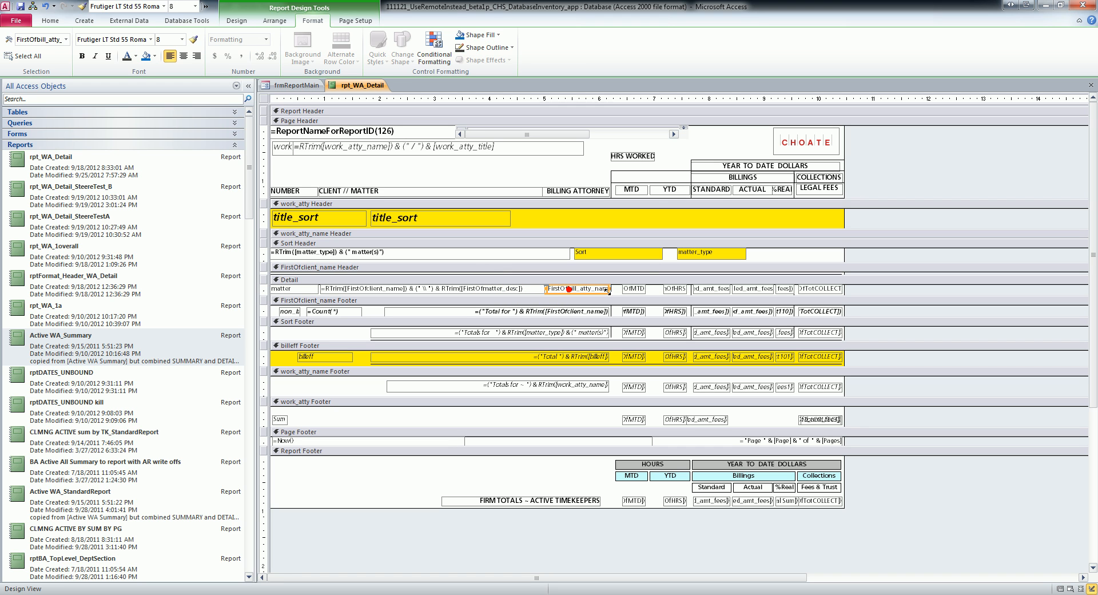
{"action": "left_click", "coordinate": [635, 288]}
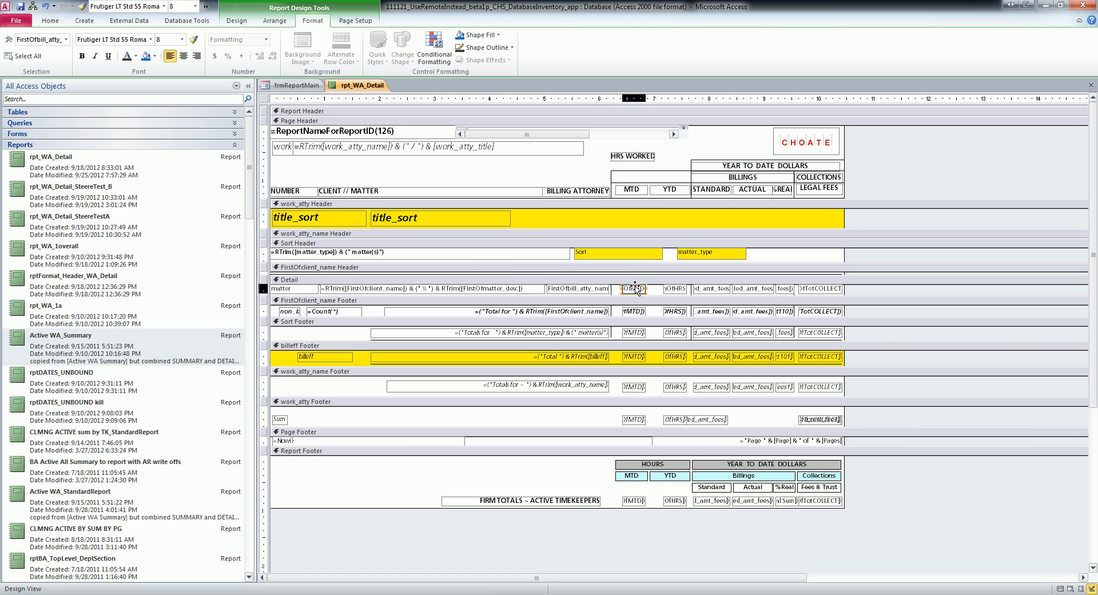
{"action": "left_click", "coordinate": [795, 143]}
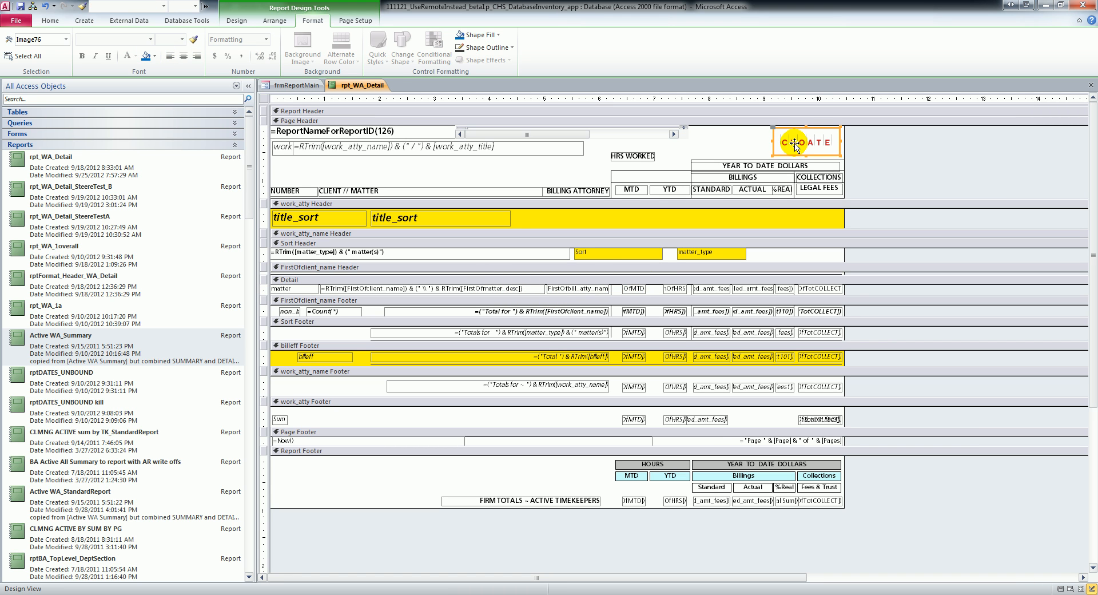
{"action": "left_click", "coordinate": [629, 172]}
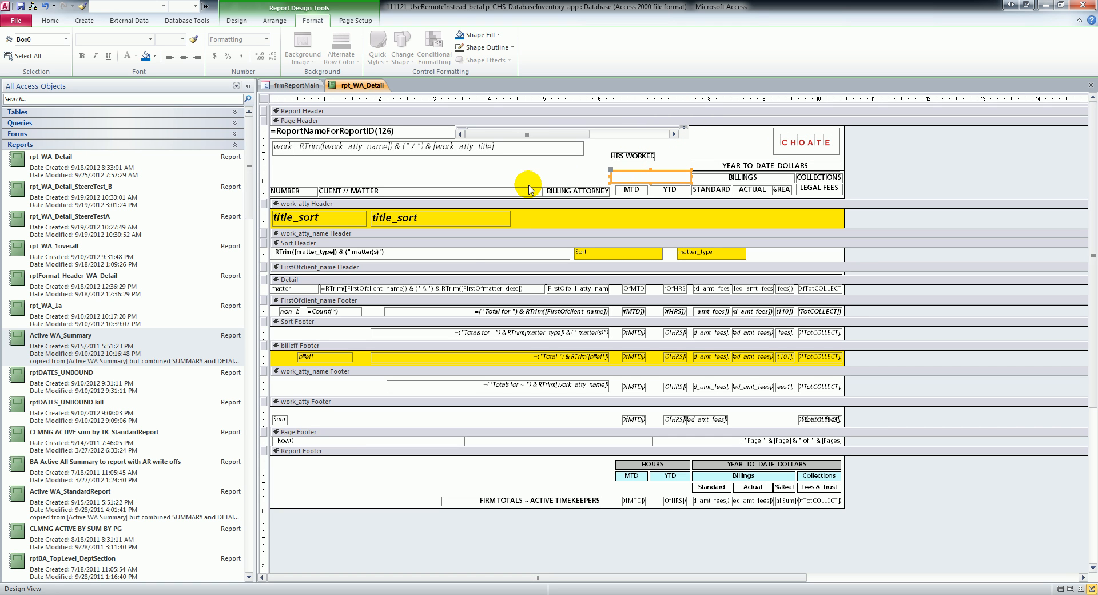
Step: Select the line in the FirstOfclient_name Header section, select all controls in the report, and clear the selection
{"action": "left_click", "coordinate": [778, 258]}
{"action": "left_click_drag", "start_coordinate": [786, 257], "coordinate": [795, 278]}
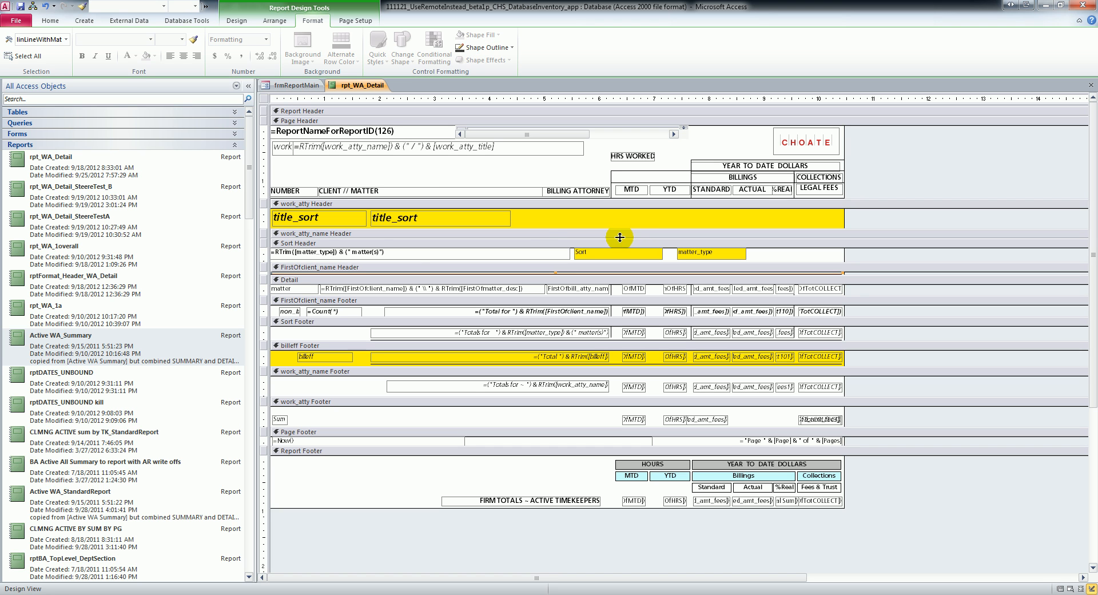
{"action": "key", "text": "ctrl+a"}
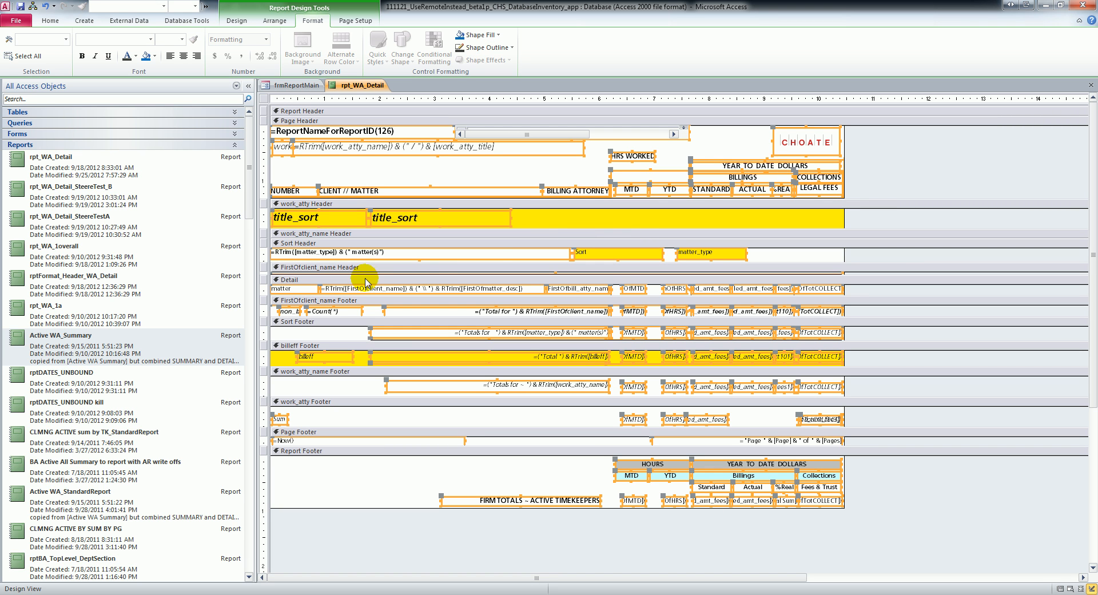
{"action": "left_click", "coordinate": [868, 291]}
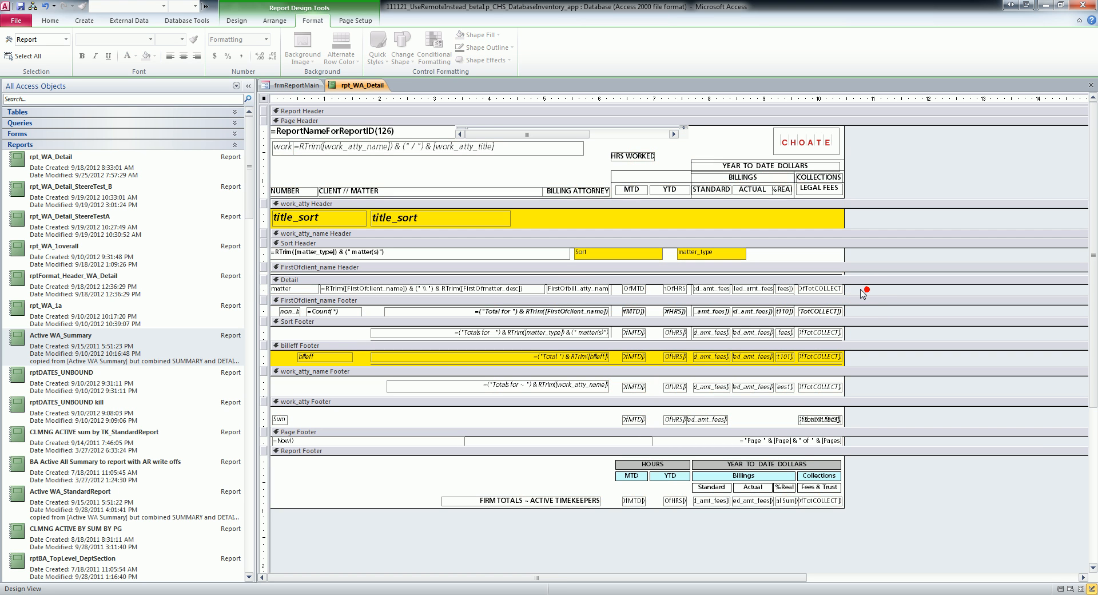
Step: Select the whole row of Detail controls, and the row of FirstOfclient_name Footer controls, using selection rectangles
{"action": "left_click_drag", "start_coordinate": [854, 289], "coordinate": [502, 290]}
{"action": "left_click_drag", "start_coordinate": [410, 280], "coordinate": [291, 291]}
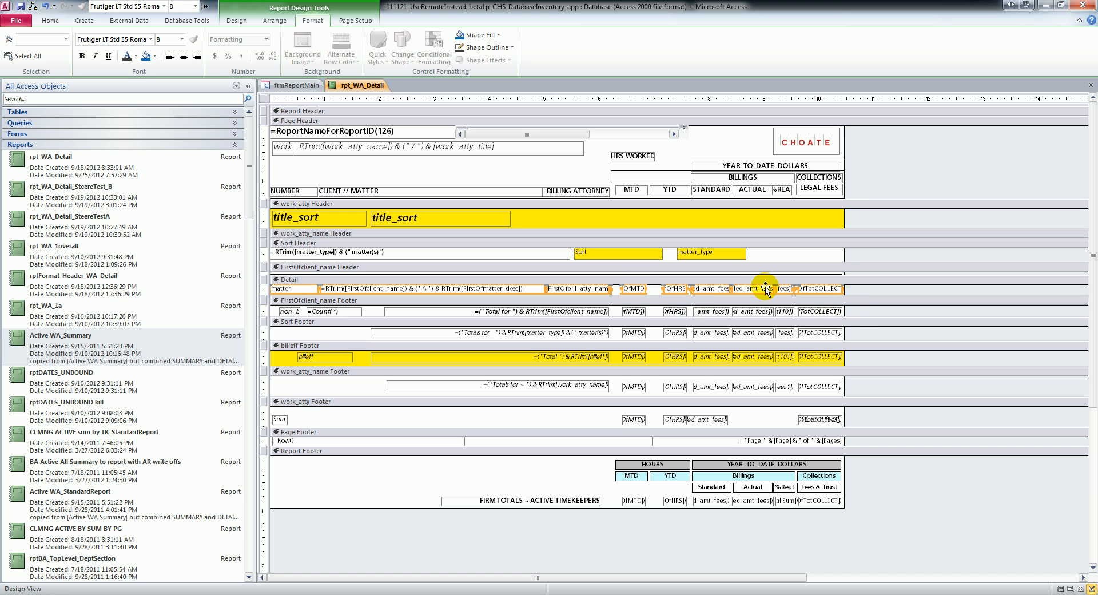
{"action": "left_click_drag", "start_coordinate": [858, 314], "coordinate": [291, 310]}
Step: Select the Sort Footer controls, extend the selection to the FirstOfclient_name Footer and Detail rows, and clear it
{"action": "left_click", "coordinate": [872, 335]}
{"action": "left_click_drag", "start_coordinate": [871, 336], "coordinate": [448, 334]}
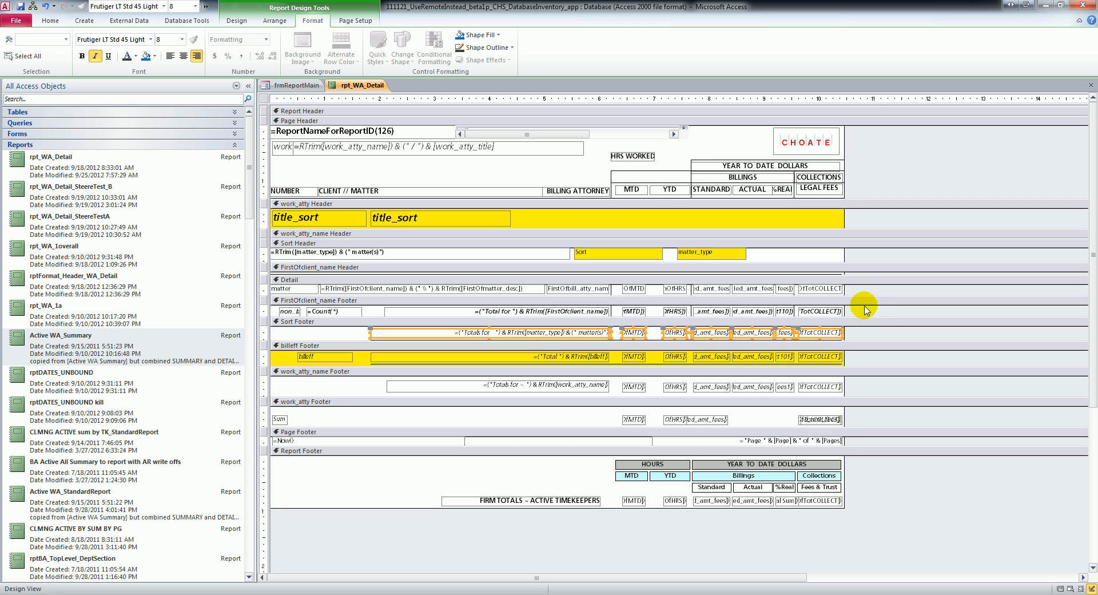
{"action": "left_click_drag", "start_coordinate": [862, 312], "coordinate": [294, 316]}
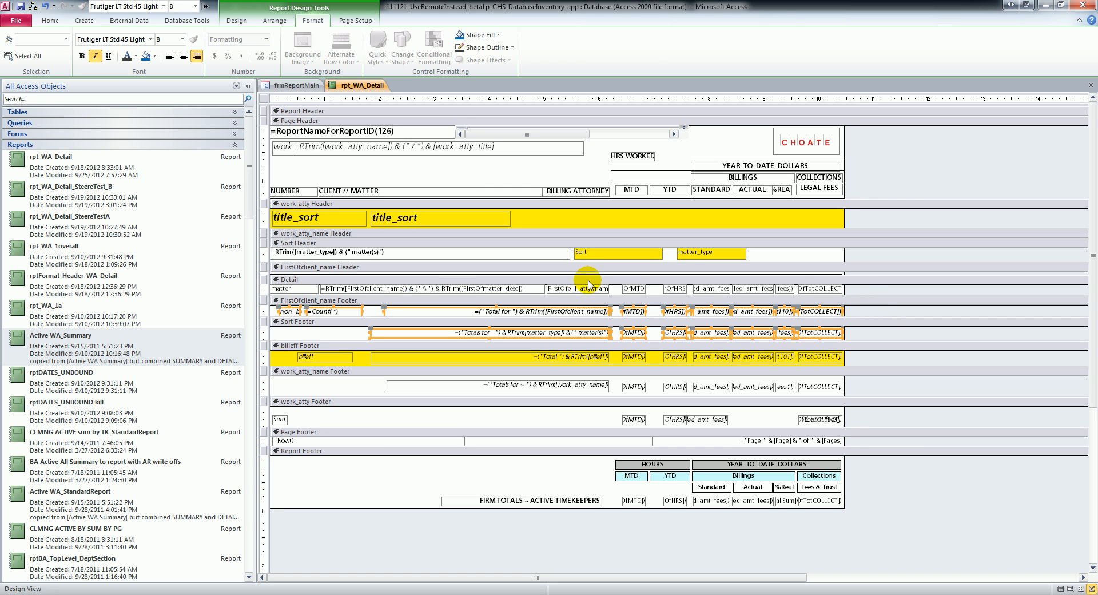
{"action": "left_click_drag", "start_coordinate": [855, 293], "coordinate": [315, 289]}
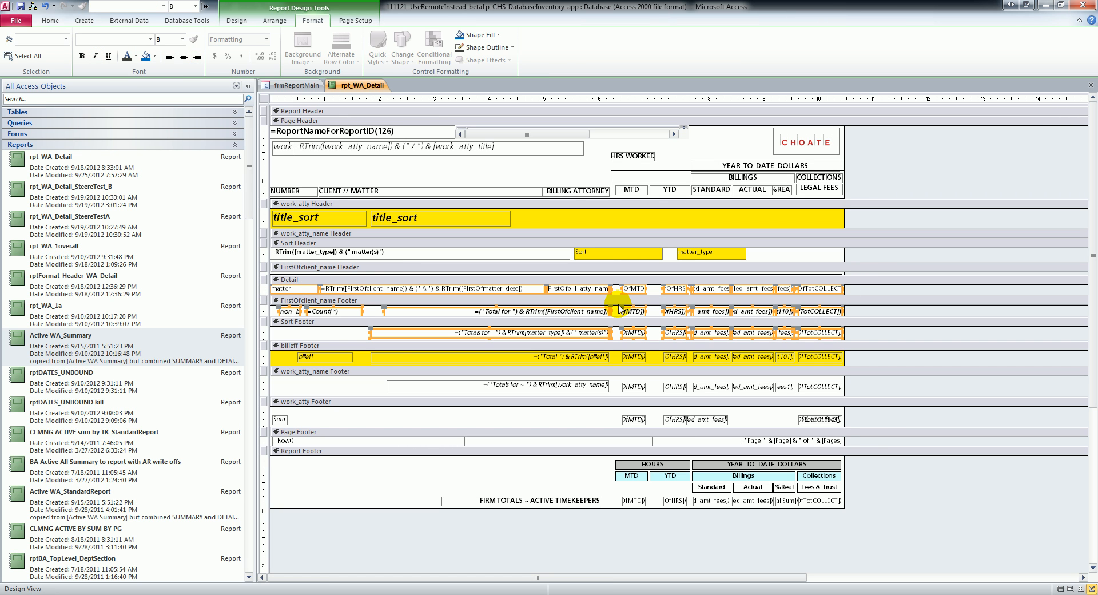
{"action": "left_click", "coordinate": [922, 177]}
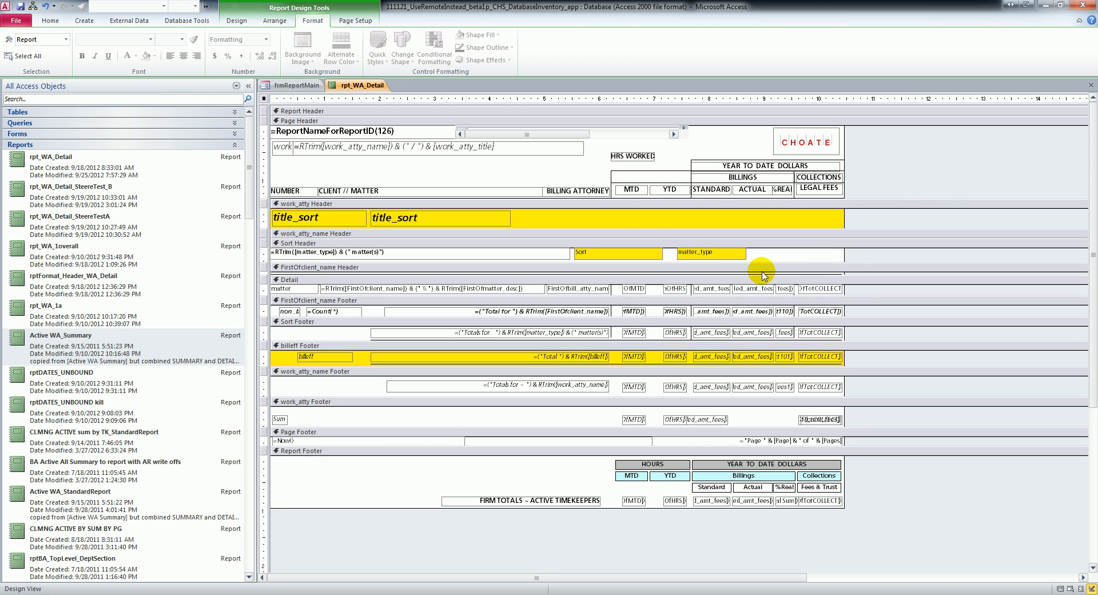
Step: Select the Detail row as a group, select only its collections, hours, billing attorney and client description fields together, and clear the selection
{"action": "left_click_drag", "start_coordinate": [856, 288], "coordinate": [289, 289]}
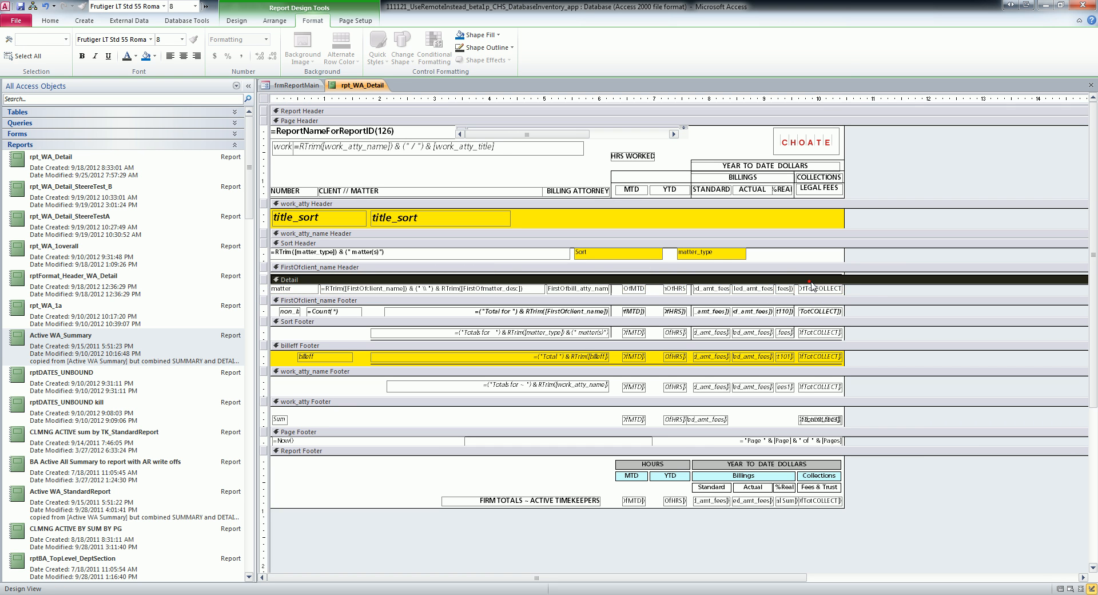
{"action": "left_click", "coordinate": [873, 287]}
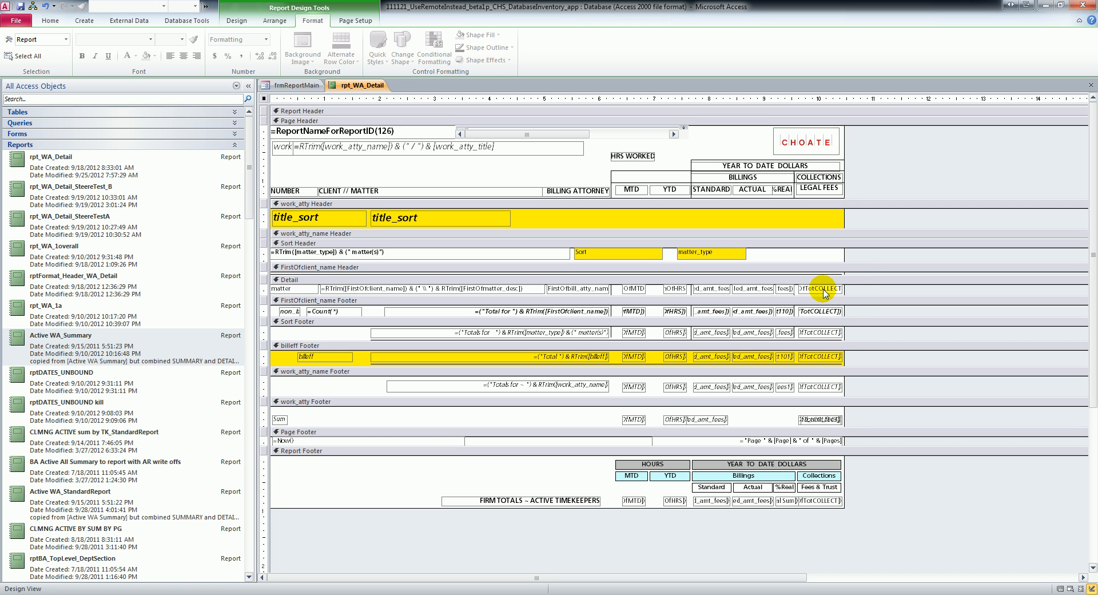
{"action": "left_click", "coordinate": [824, 290]}
{"action": "left_click", "coordinate": [670, 289], "text": "shift"}
{"action": "left_click", "coordinate": [584, 288], "text": "shift"}
{"action": "left_click", "coordinate": [487, 288], "text": "shift"}
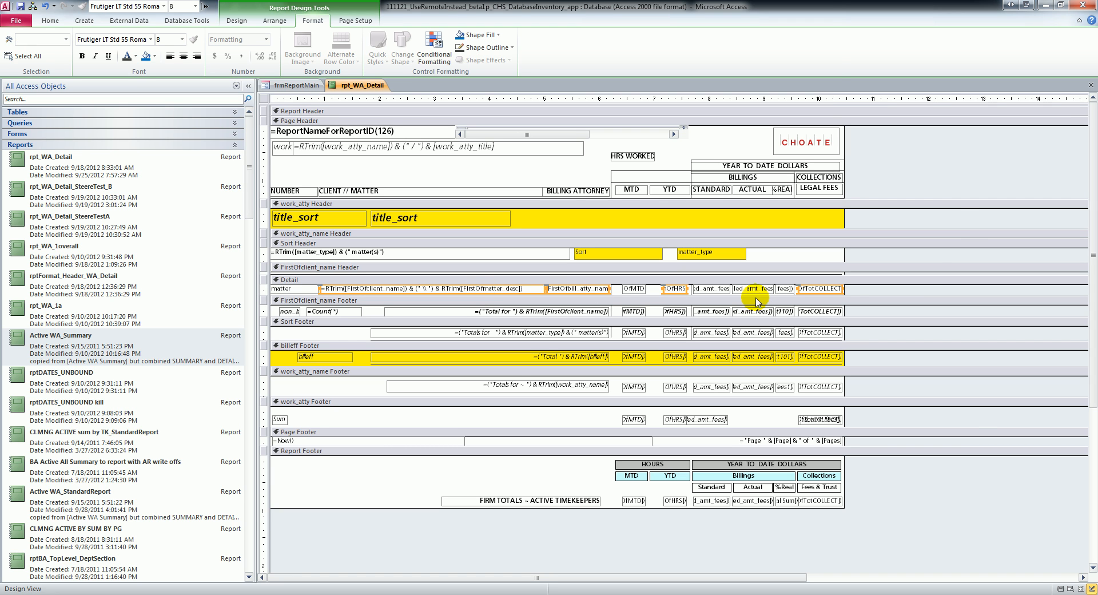
{"action": "left_click", "coordinate": [877, 175]}
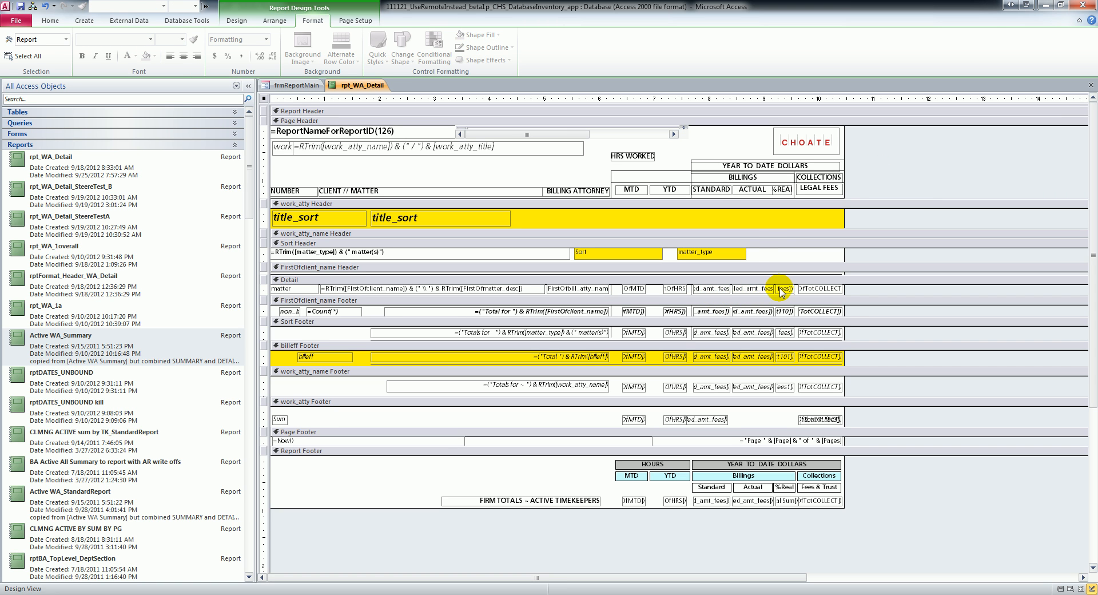
Step: Select the Detail section's collections, %REAL, ACTUAL and STANDARD fields together
{"action": "left_click", "coordinate": [813, 290]}
{"action": "left_click", "coordinate": [784, 289], "text": "shift"}
{"action": "left_click", "coordinate": [753, 289], "text": "shift"}
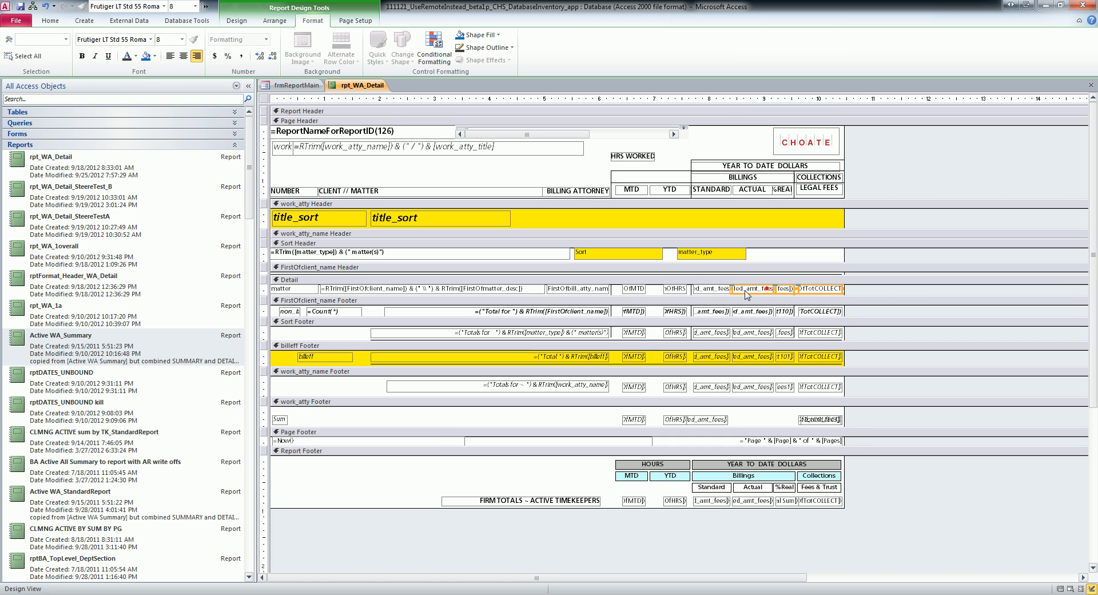
{"action": "left_click", "coordinate": [711, 289], "text": "shift"}
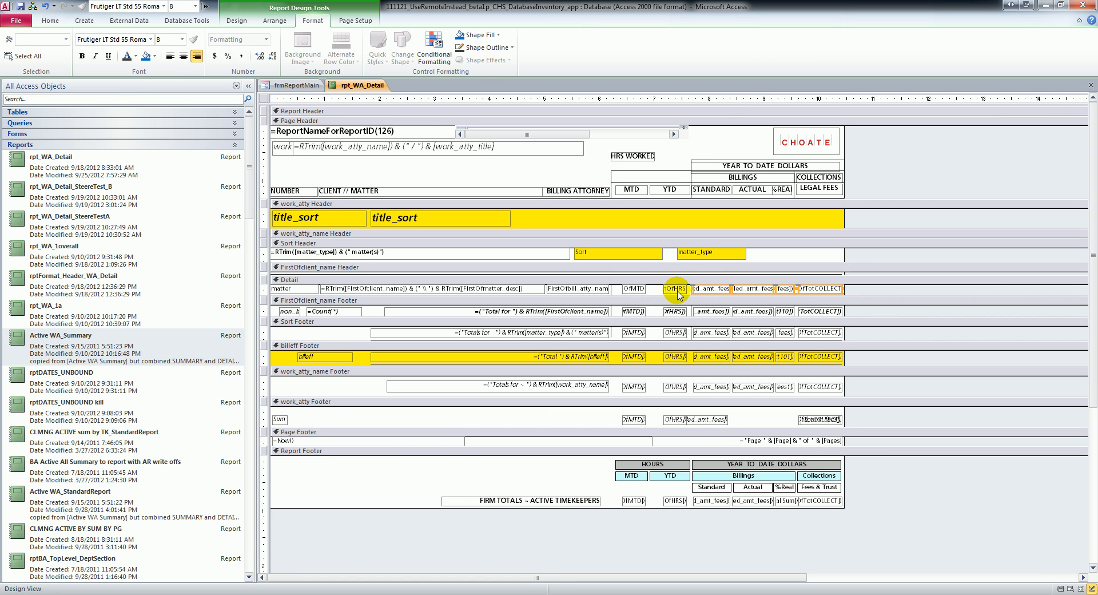
Step: Select the MTD, STANDARD and %REAL fields together in both the Detail and FirstOfclient_name Footer sections
{"action": "left_click", "coordinate": [634, 289]}
{"action": "left_click", "coordinate": [710, 289], "text": "shift"}
{"action": "left_click", "coordinate": [784, 289], "text": "shift"}
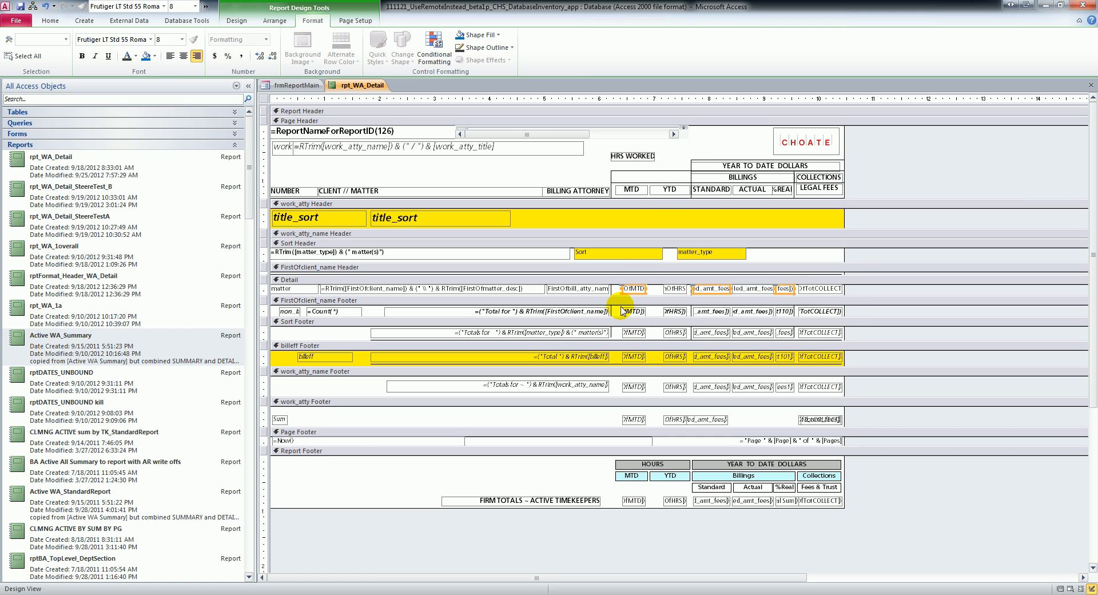
{"action": "left_click", "coordinate": [632, 311], "text": "shift"}
{"action": "left_click", "coordinate": [711, 311], "text": "shift"}
{"action": "left_click", "coordinate": [784, 312], "text": "shift"}
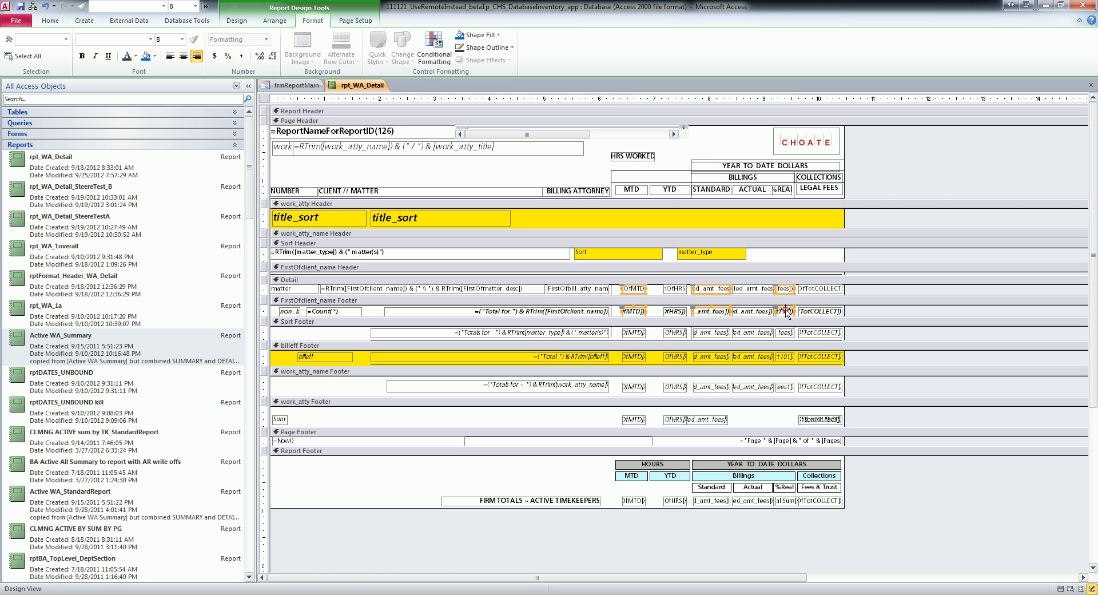
Step: Toggle the Detail section's STANDARD fees field out of and back into the multiple selection
{"action": "left_click", "coordinate": [712, 290], "text": "shift"}
{"action": "left_click", "coordinate": [724, 293], "text": "shift"}
{"action": "left_click", "coordinate": [721, 290], "text": "shift"}
{"action": "left_click", "coordinate": [724, 289], "text": "shift"}
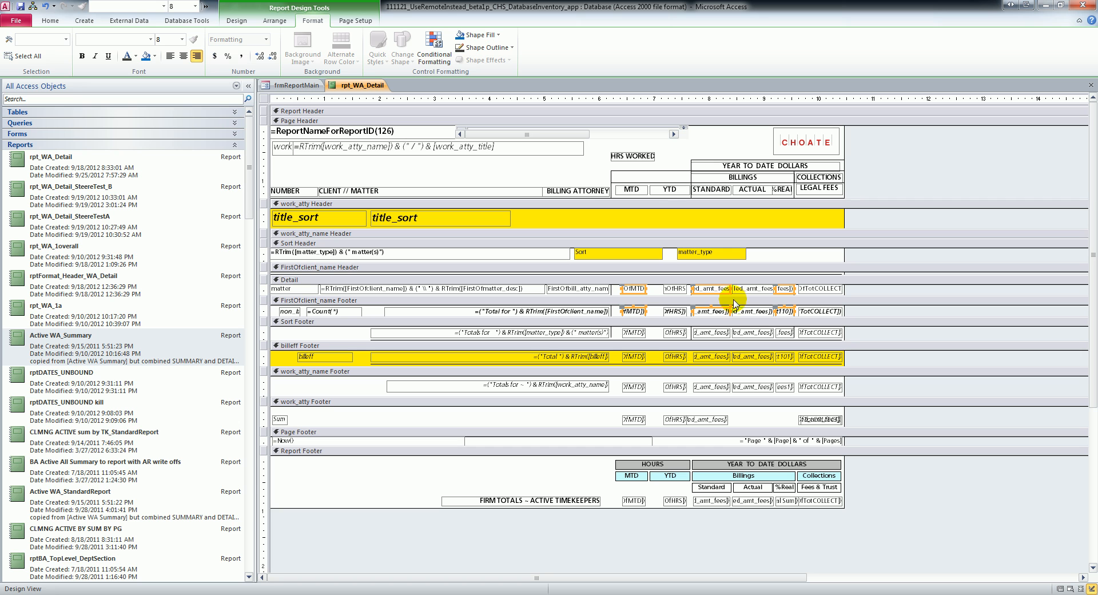
{"action": "left_click", "coordinate": [716, 290], "text": "shift"}
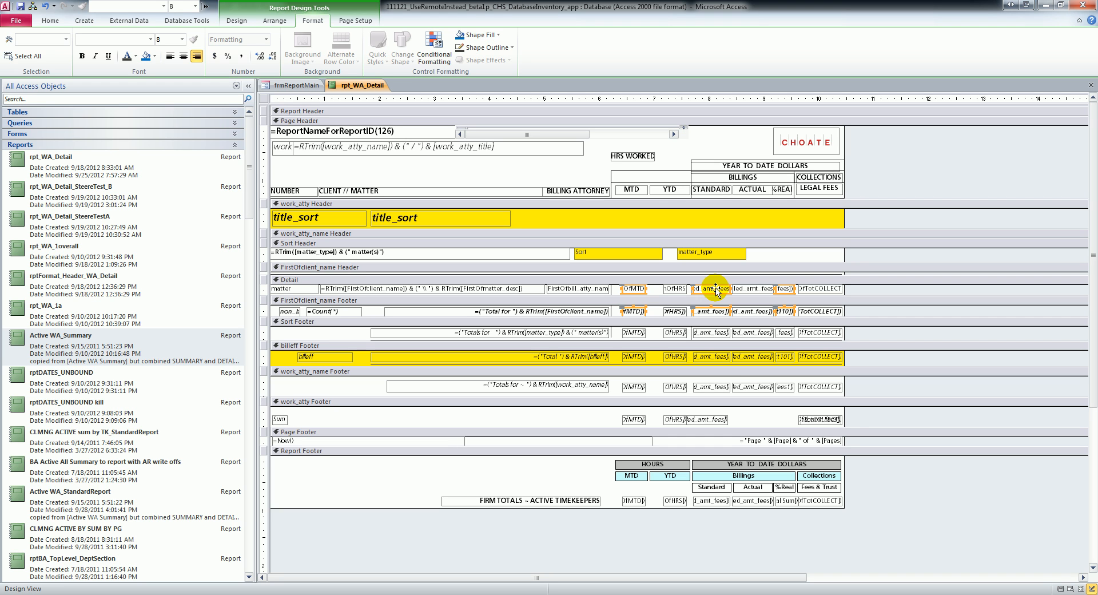
Step: Nudge the selected fields in small increments to the right and back to the left, and deselect them
{"action": "key", "text": "Right"}
{"action": "key", "text": "Right"}
{"action": "key", "text": "Right"}
{"action": "key", "text": "Right"}
{"action": "key", "text": "Right"}
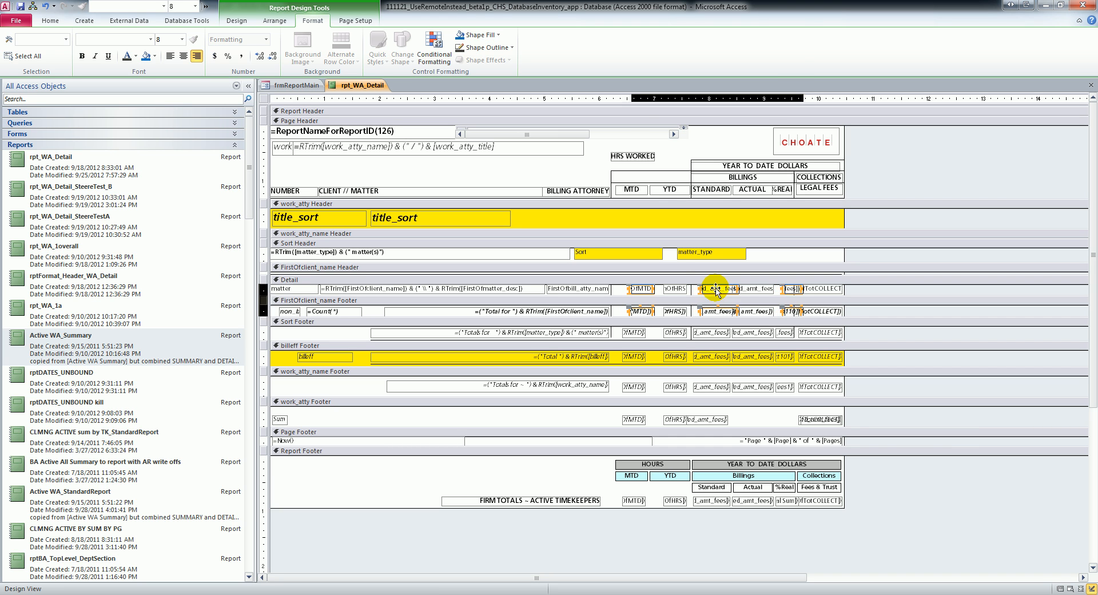
{"action": "key", "text": "Left"}
{"action": "key", "text": "Left"}
{"action": "key", "text": "Left"}
{"action": "key", "text": "Left"}
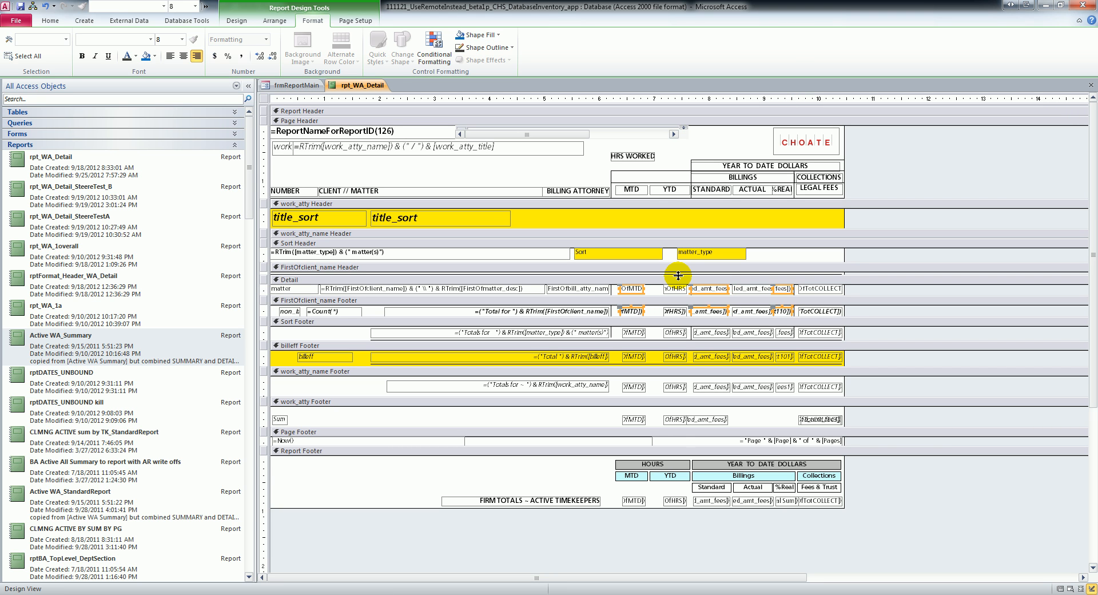
{"action": "left_click", "coordinate": [868, 166]}
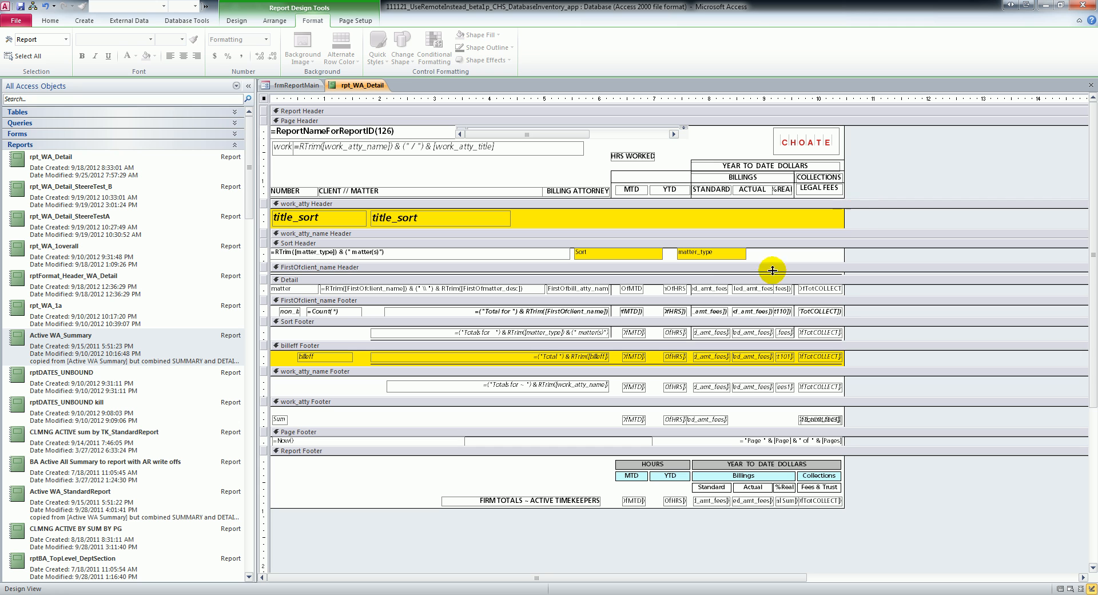
Step: Select a scattered group: the Detail hours, STANDARD and ACTUAL fields, the FirstOfclient_name Footer ACTUAL and %REAL fields, and the Sort Footer %REAL field
{"action": "left_click", "coordinate": [678, 289]}
{"action": "left_click", "coordinate": [699, 289], "text": "shift"}
{"action": "left_click", "coordinate": [760, 289], "text": "shift"}
{"action": "left_click", "coordinate": [757, 312], "text": "shift"}
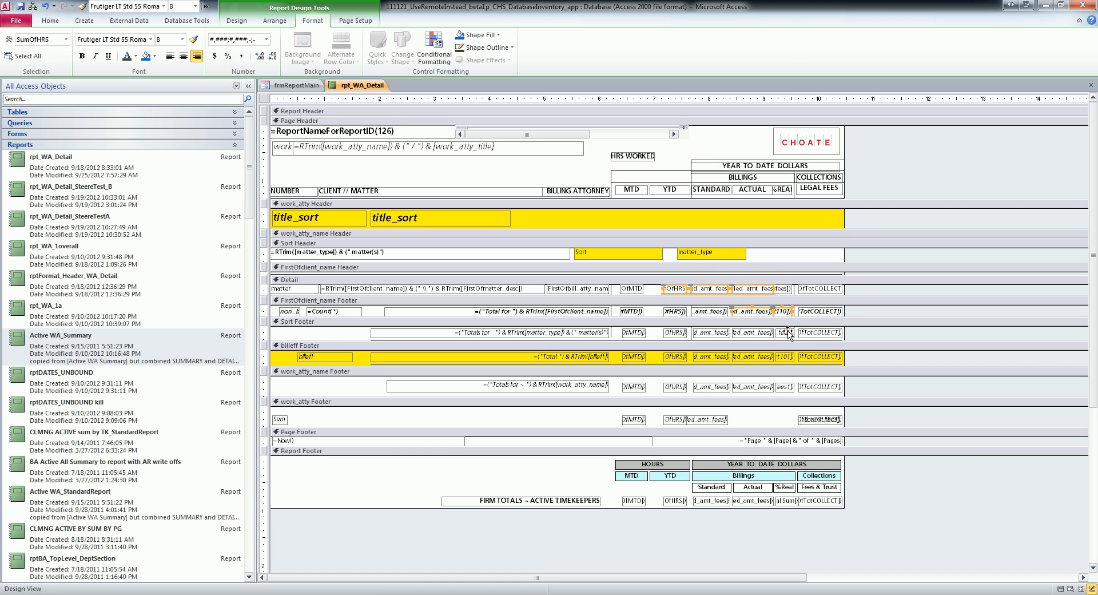
{"action": "left_click", "coordinate": [787, 331], "text": "shift"}
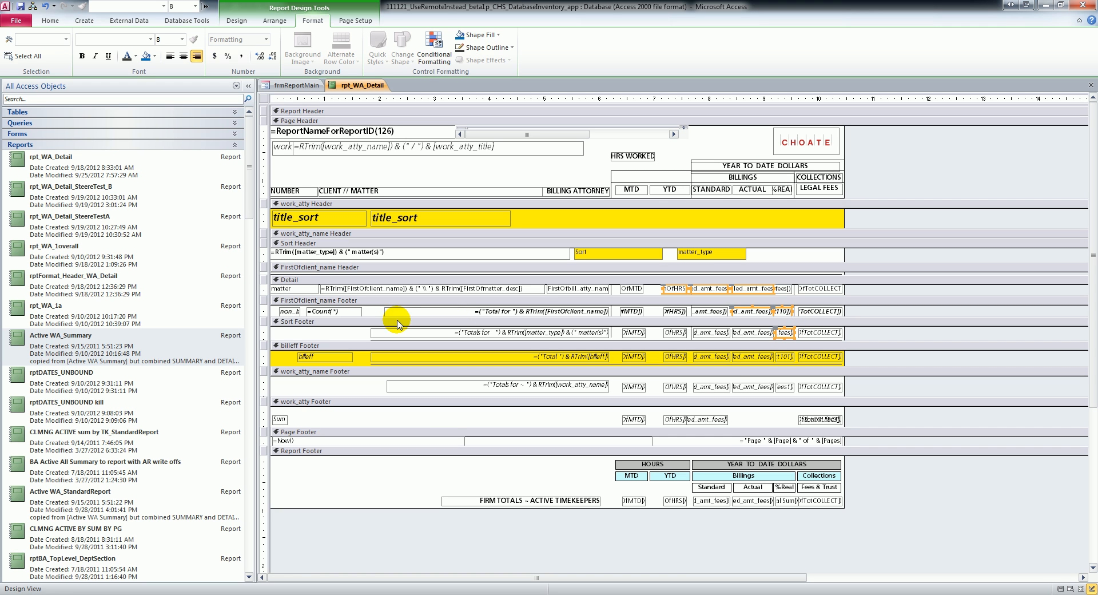
Step: Select all controls from the Detail section through the work_atty Footer using the vertical ruler, and add the Sort Header and work_atty Header controls
{"action": "left_click", "coordinate": [264, 288]}
{"action": "left_click", "coordinate": [261, 309], "text": "shift"}
{"action": "left_click", "coordinate": [261, 333], "text": "shift"}
{"action": "left_click", "coordinate": [264, 358], "text": "shift"}
{"action": "left_click", "coordinate": [265, 389], "text": "shift"}
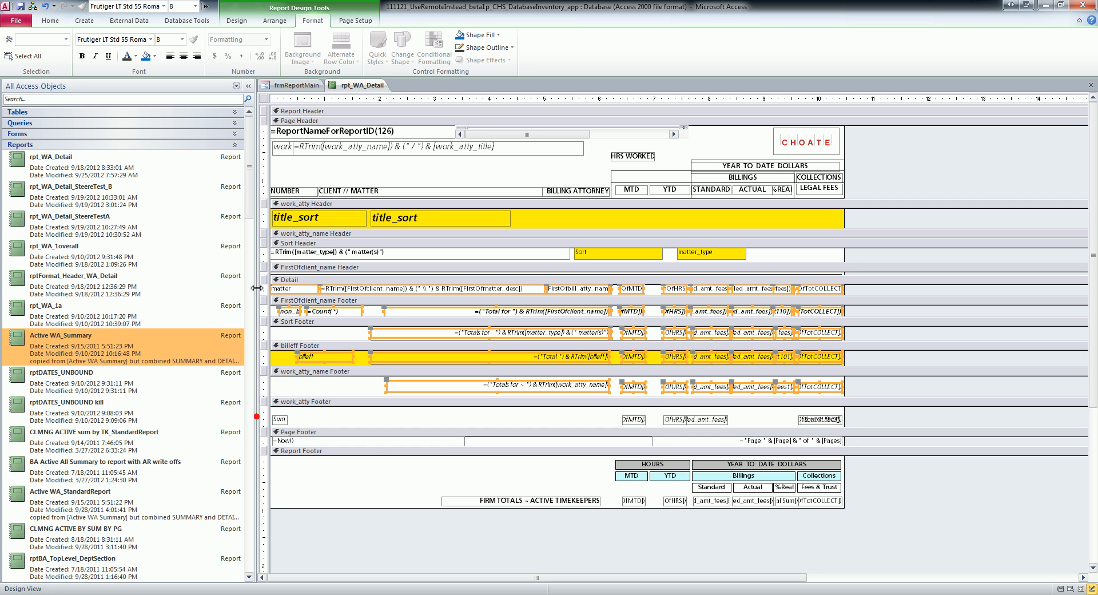
{"action": "left_click", "coordinate": [263, 419], "text": "shift"}
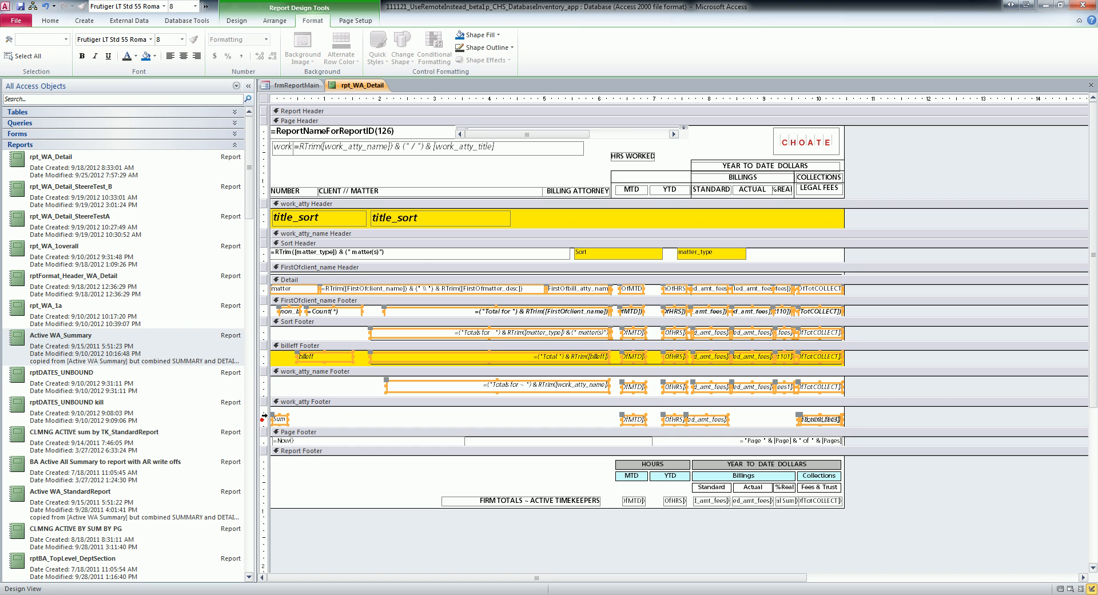
{"action": "left_click", "coordinate": [262, 252], "text": "shift"}
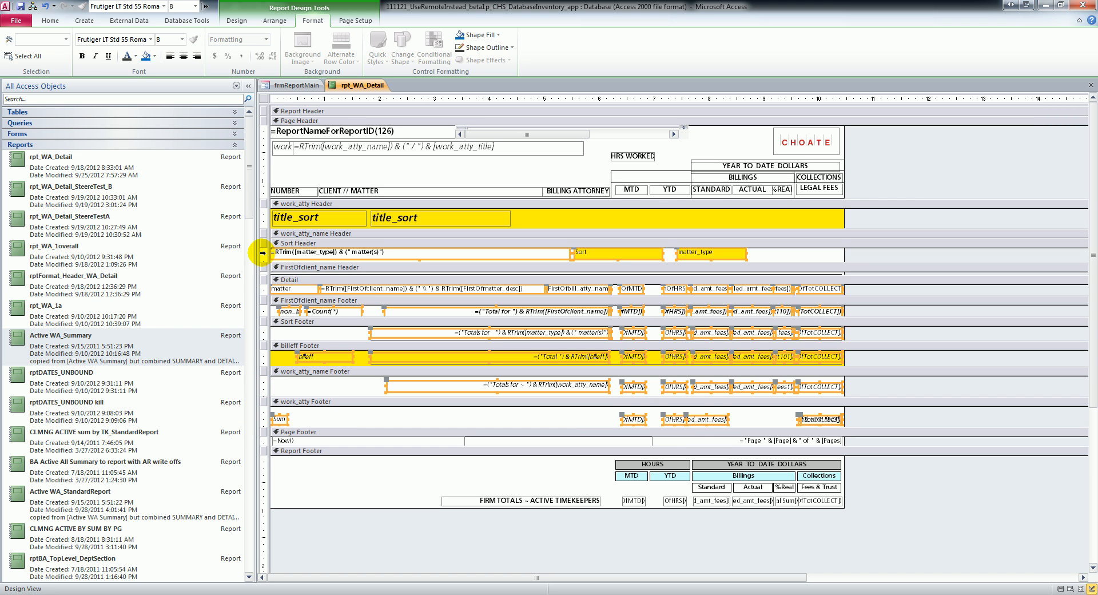
{"action": "left_click", "coordinate": [262, 214], "text": "shift"}
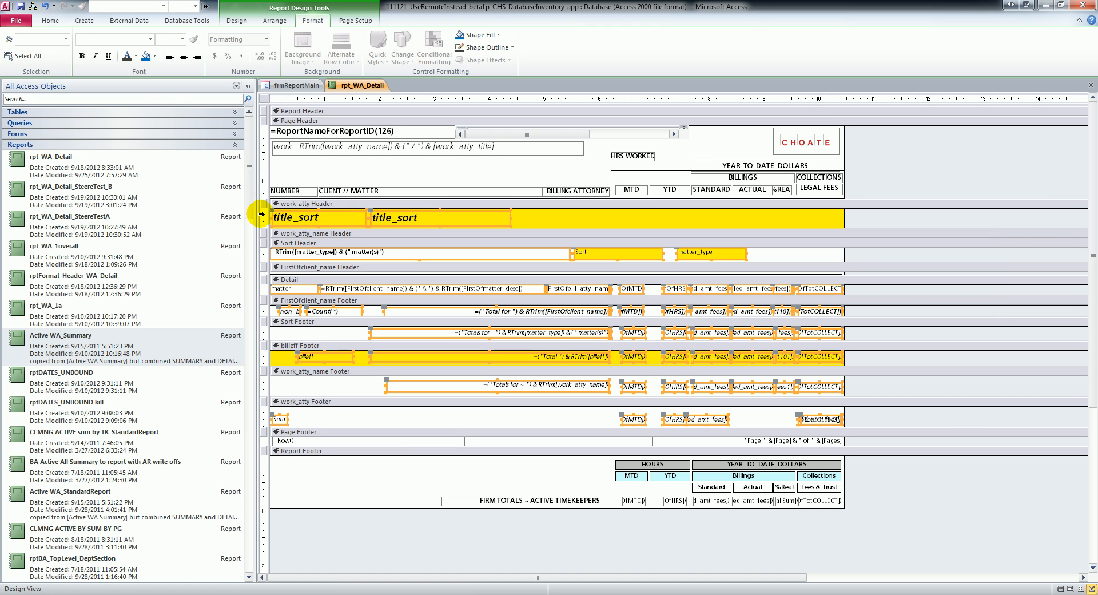
Step: Clear the selection and select all controls from the Detail section through the billeff Footer, plus the work_atty_name Footer totals label
{"action": "left_click", "coordinate": [868, 252]}
{"action": "left_click", "coordinate": [262, 288]}
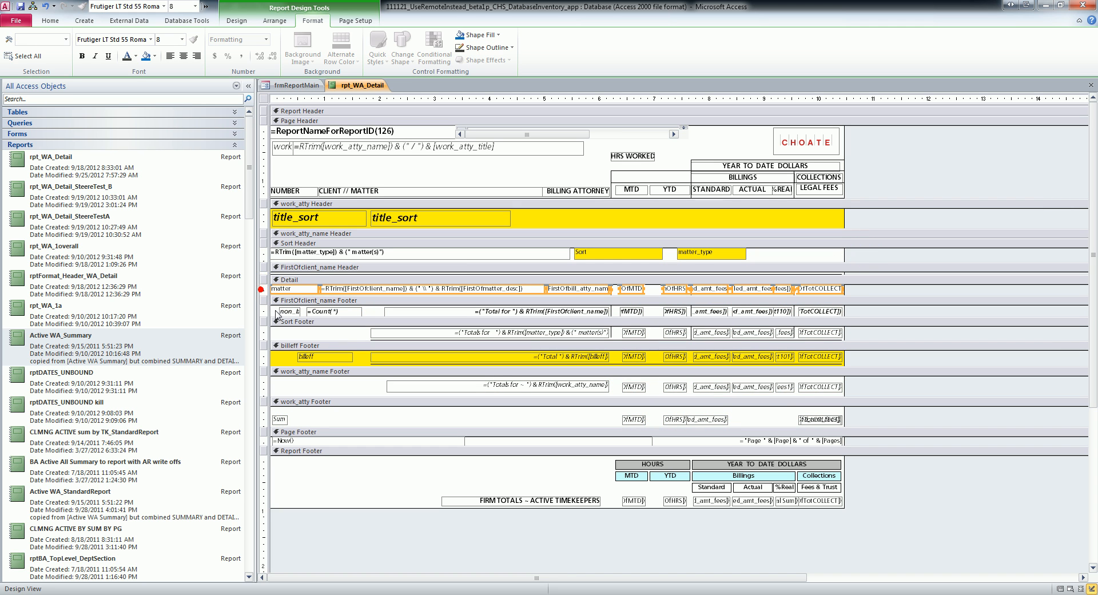
{"action": "left_click", "coordinate": [262, 310], "text": "shift"}
{"action": "left_click", "coordinate": [268, 334], "text": "shift"}
{"action": "left_click", "coordinate": [265, 357], "text": "shift"}
{"action": "left_click", "coordinate": [267, 380], "text": "shift"}
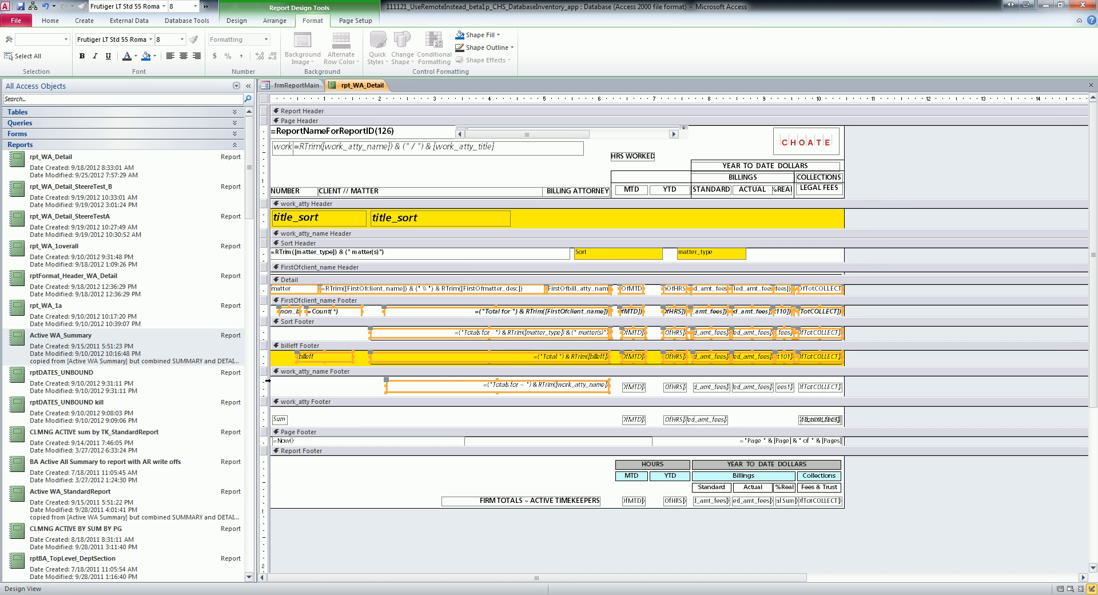
Step: Try the Aharoni font on the selected controls, undo the font change, and clear the selection
{"action": "left_click", "coordinate": [151, 40]}
{"action": "left_click", "coordinate": [130, 68]}
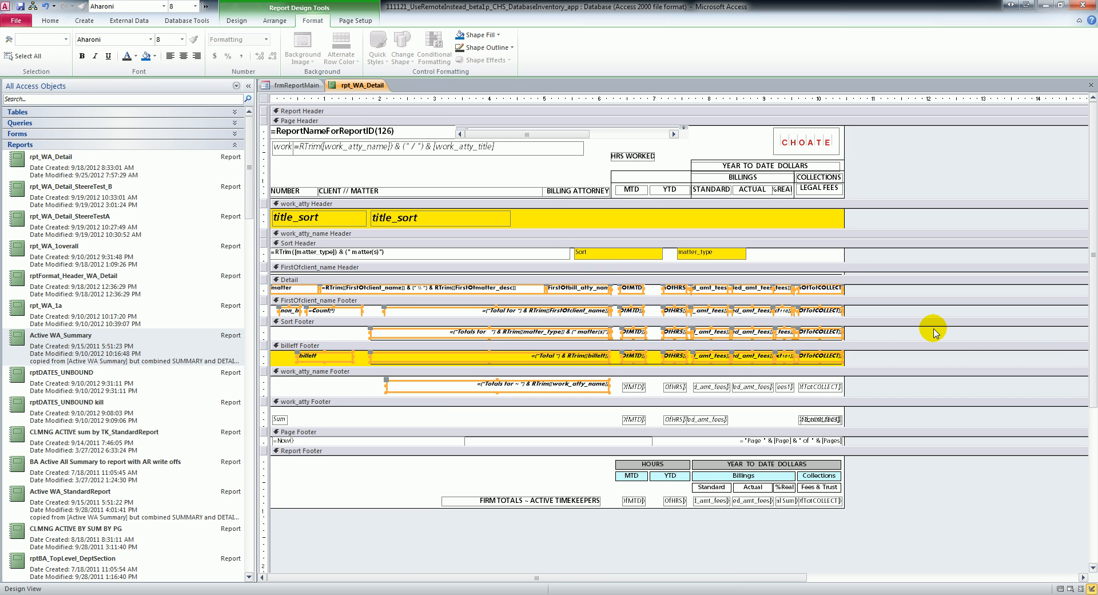
{"action": "key", "text": "ctrl+z"}
{"action": "left_click", "coordinate": [881, 211]}
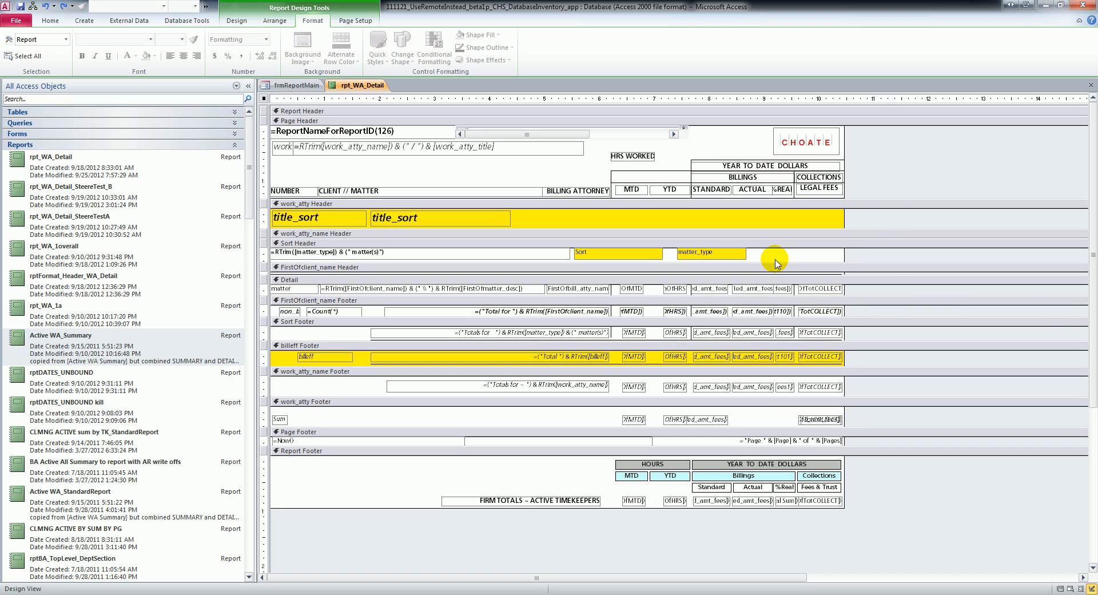
Step: Select the ACTUAL column fields from the Detail section down to the Report Footer, including the Report Footer's Actual label
{"action": "left_click", "coordinate": [760, 286]}
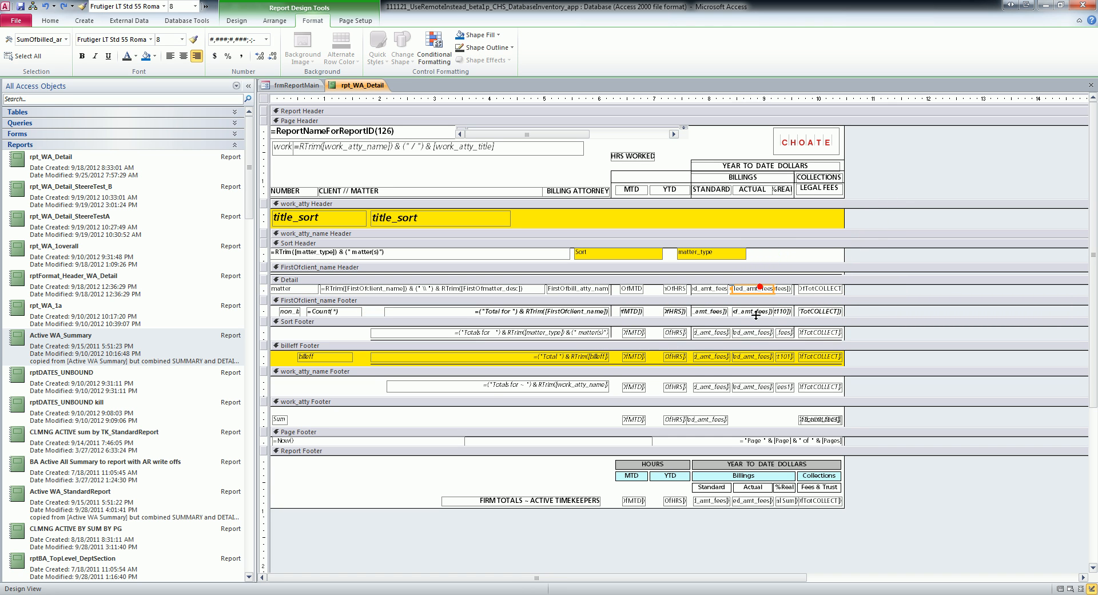
{"action": "left_click", "coordinate": [756, 313], "text": "shift"}
{"action": "left_click", "coordinate": [753, 333], "text": "shift"}
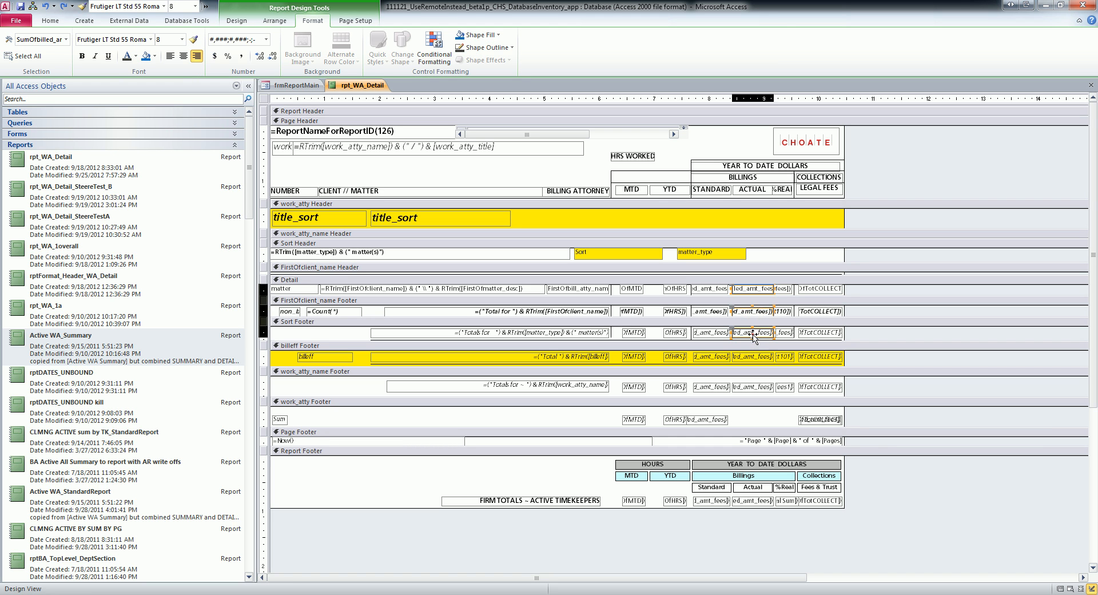
{"action": "left_click", "coordinate": [758, 386], "text": "shift"}
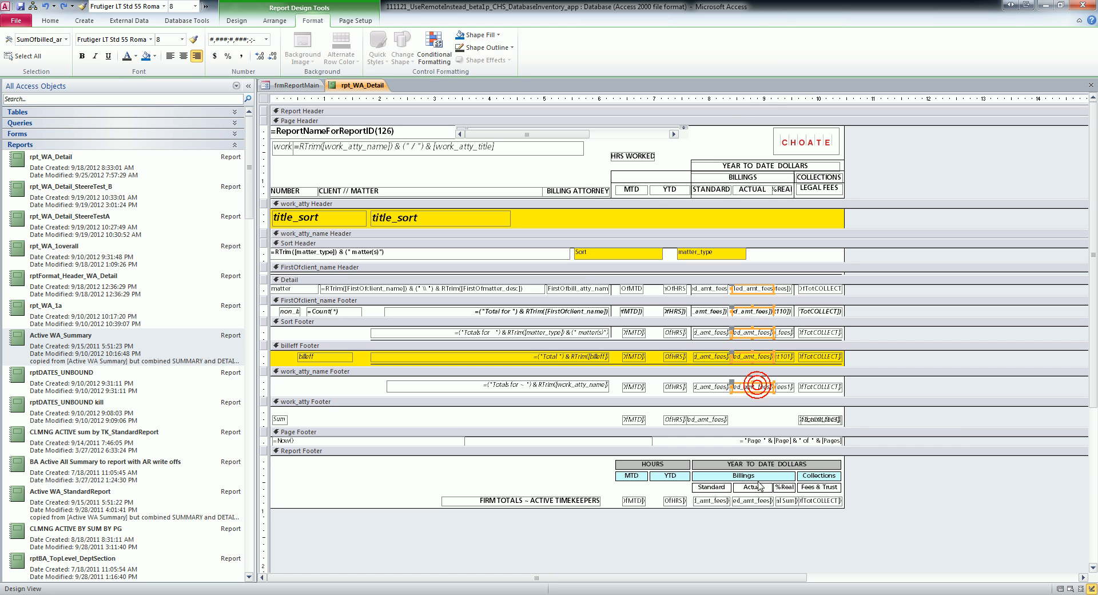
{"action": "left_click", "coordinate": [754, 501], "text": "shift"}
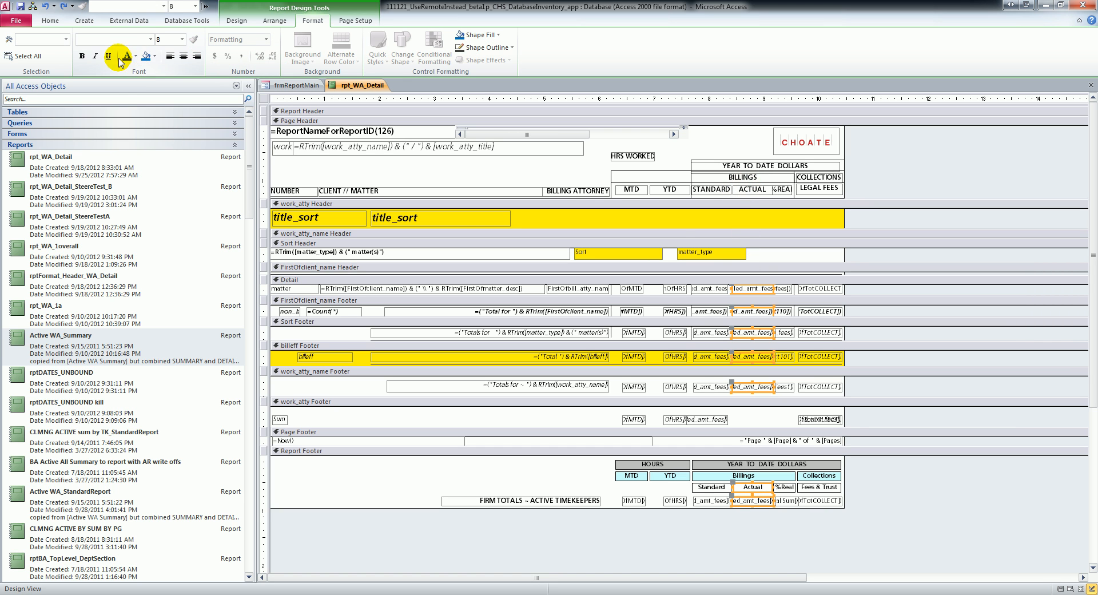
Step: Try the Algerian font on the selected ACTUAL column controls and undo the font change
{"action": "left_click", "coordinate": [151, 39]}
{"action": "left_click", "coordinate": [130, 83]}
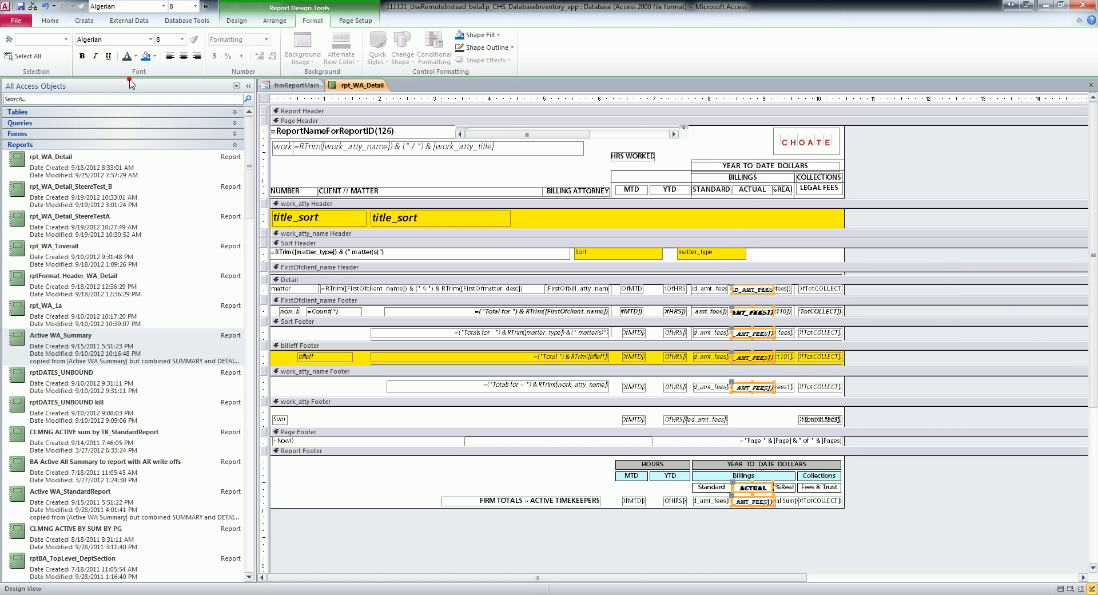
{"action": "key", "text": "ctrl+z"}
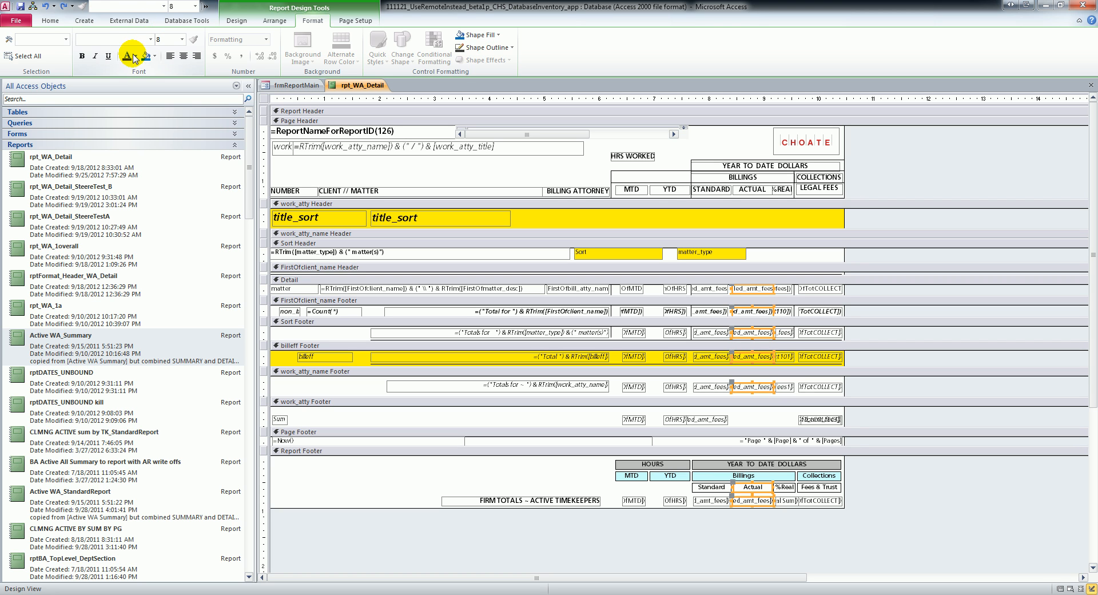
Step: Toggle bold on and off for the selected ACTUAL column controls, and set them in italics
{"action": "left_click", "coordinate": [82, 56]}
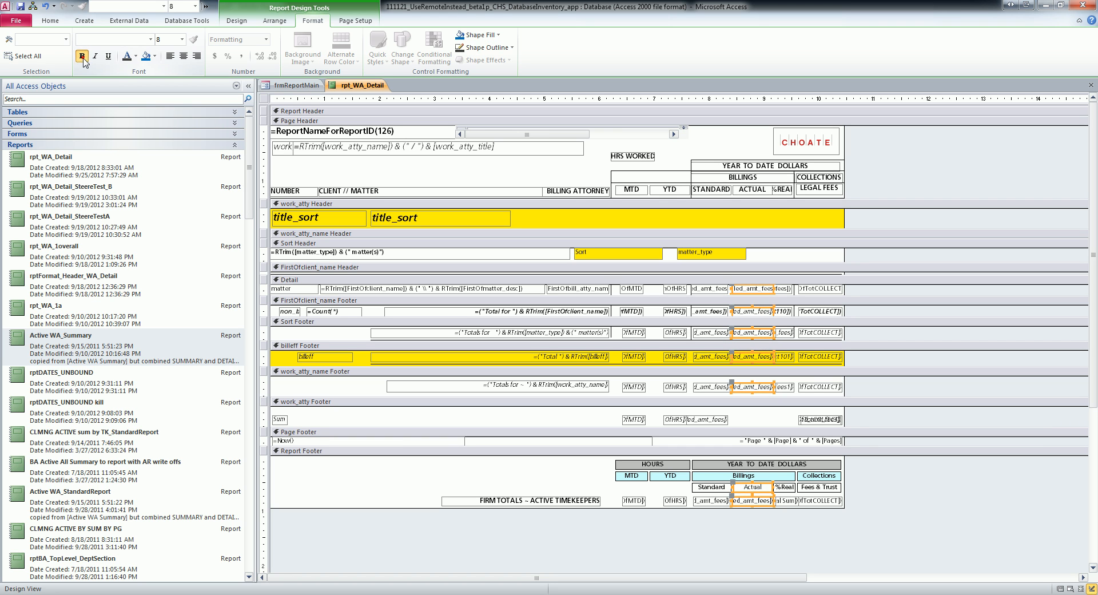
{"action": "left_click", "coordinate": [82, 56]}
{"action": "left_click", "coordinate": [94, 57]}
{"action": "left_click", "coordinate": [94, 58]}
{"action": "left_click", "coordinate": [94, 58]}
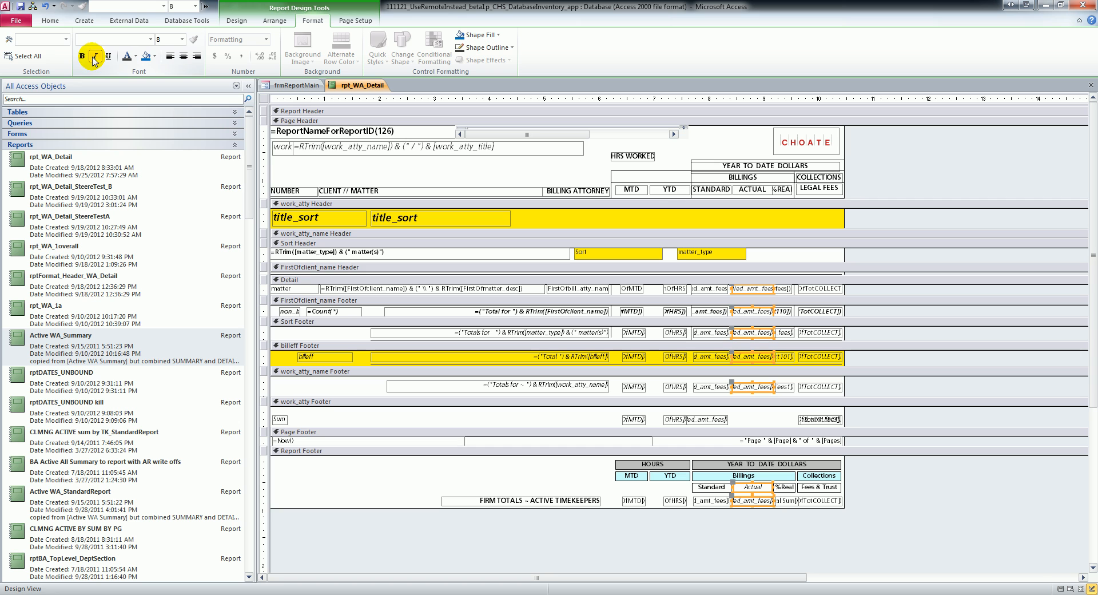
Step: Toggle bold on all FirstOfclient_name Footer controls, and select the whole row of Detail section controls
{"action": "left_click", "coordinate": [262, 312]}
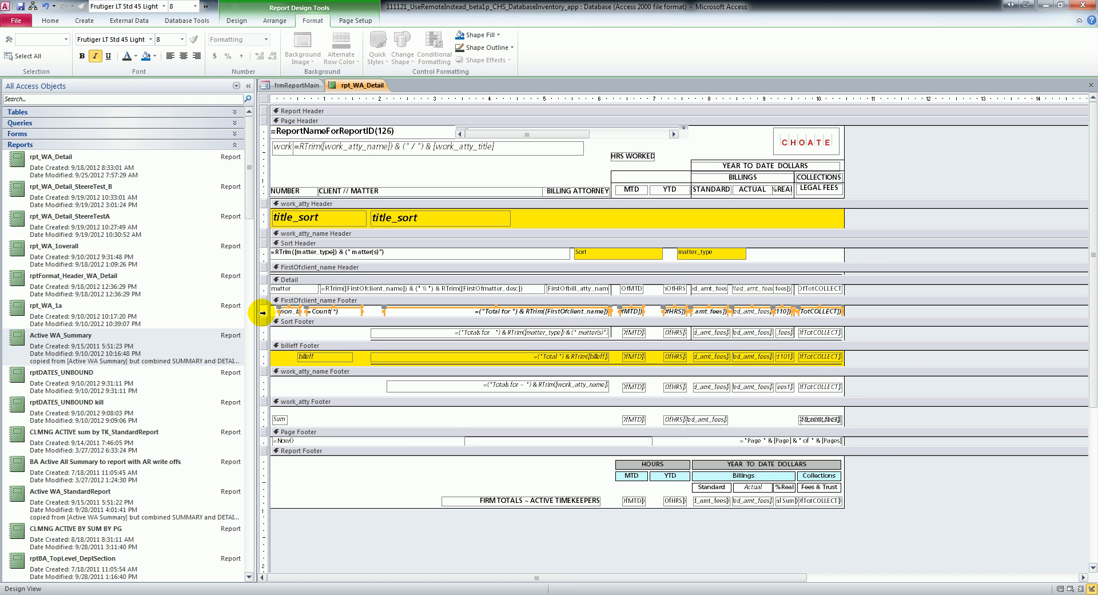
{"action": "left_click", "coordinate": [84, 56]}
{"action": "left_click", "coordinate": [84, 56]}
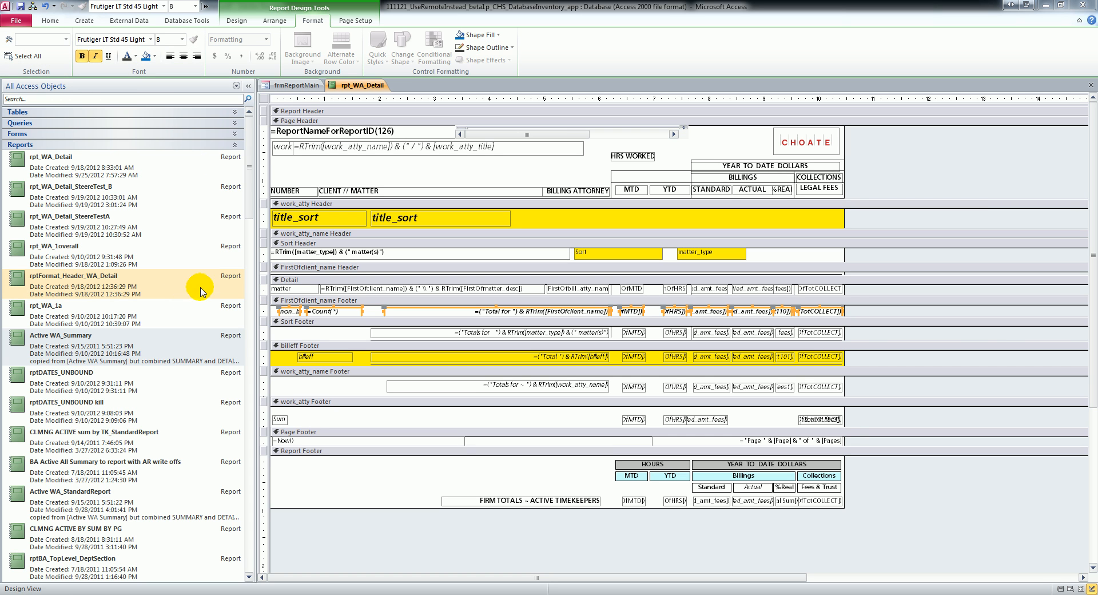
{"action": "left_click", "coordinate": [259, 289]}
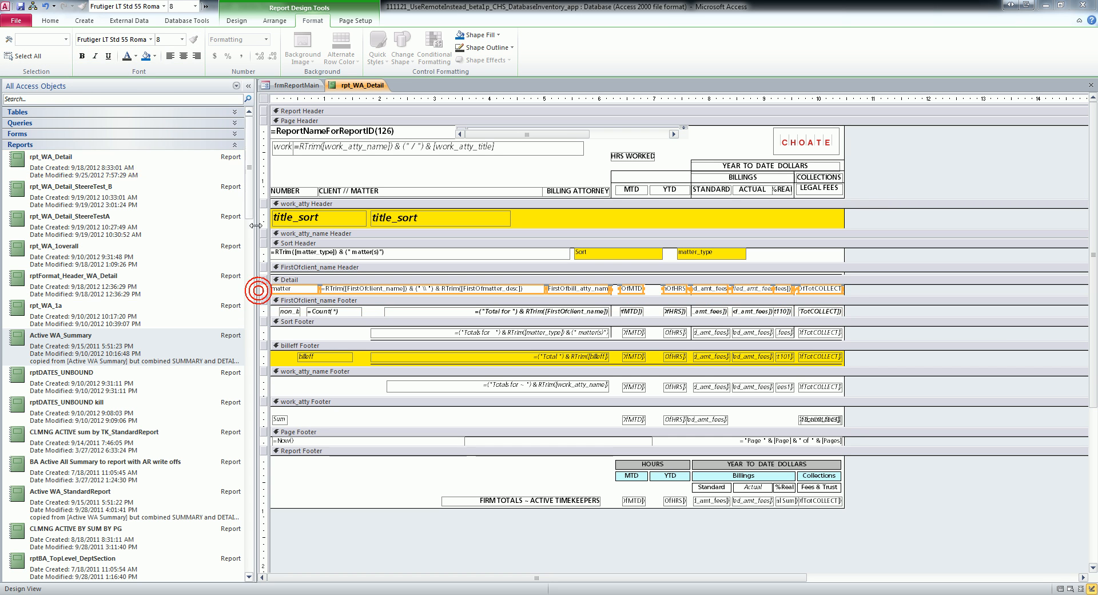